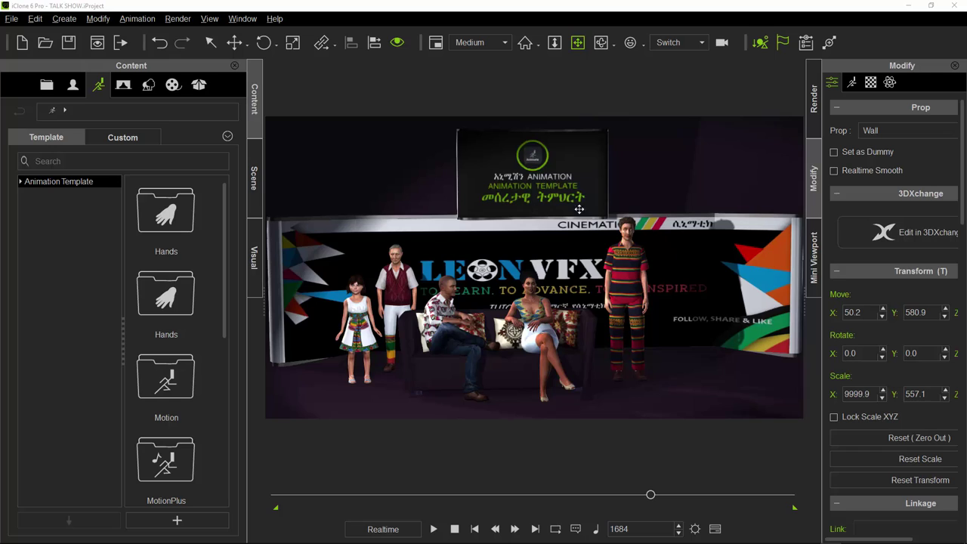
Expand the Animation Template library and look through the hand poses in its Gesture folder.
left_click(284, 125)
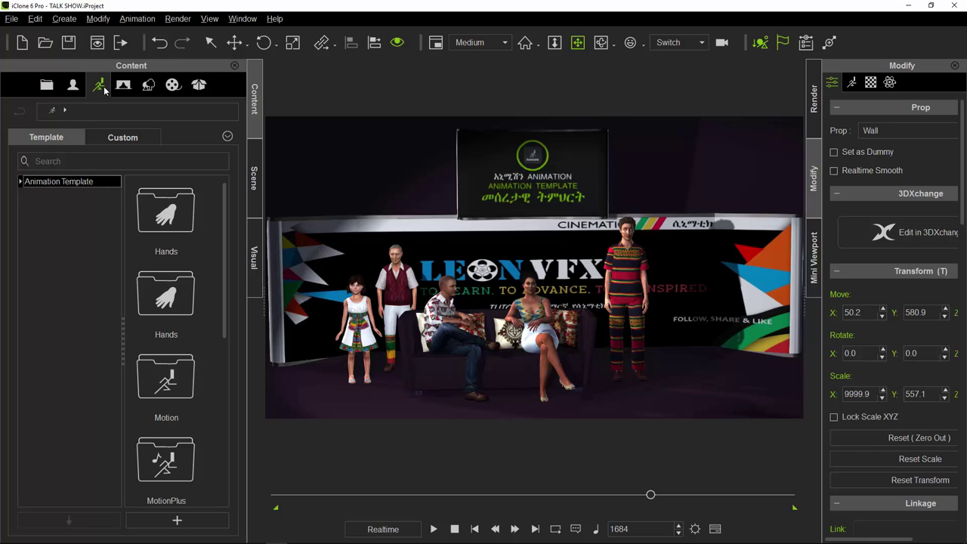
left_click(21, 182)
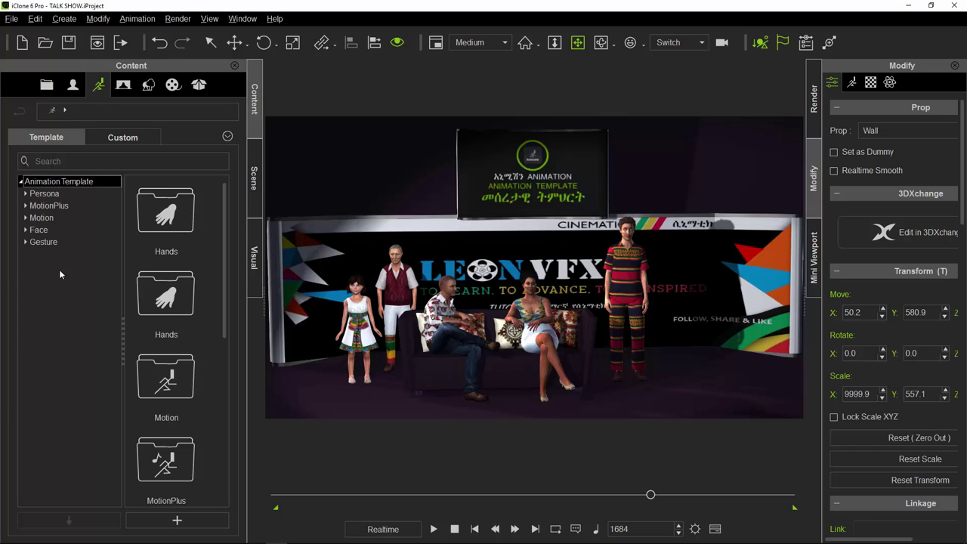
key("Left")
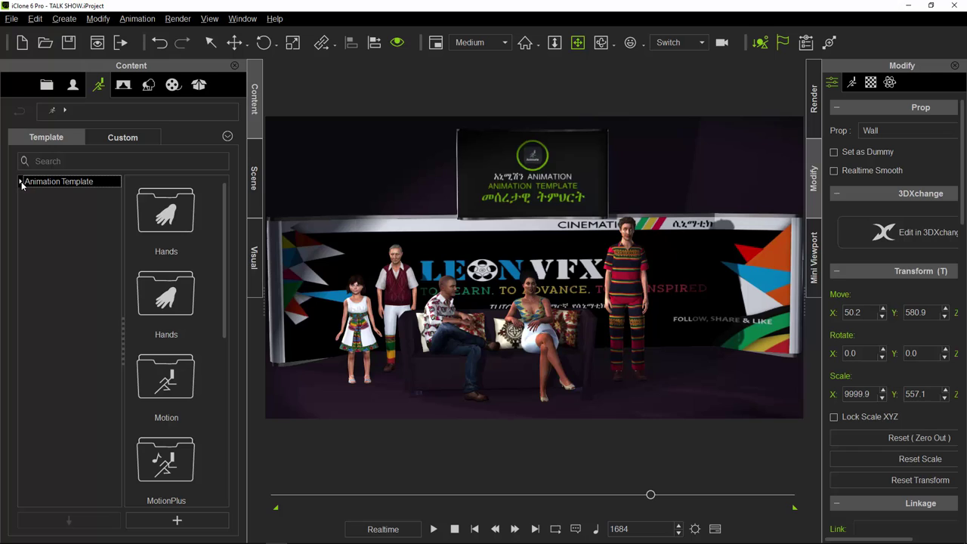
left_click(21, 183)
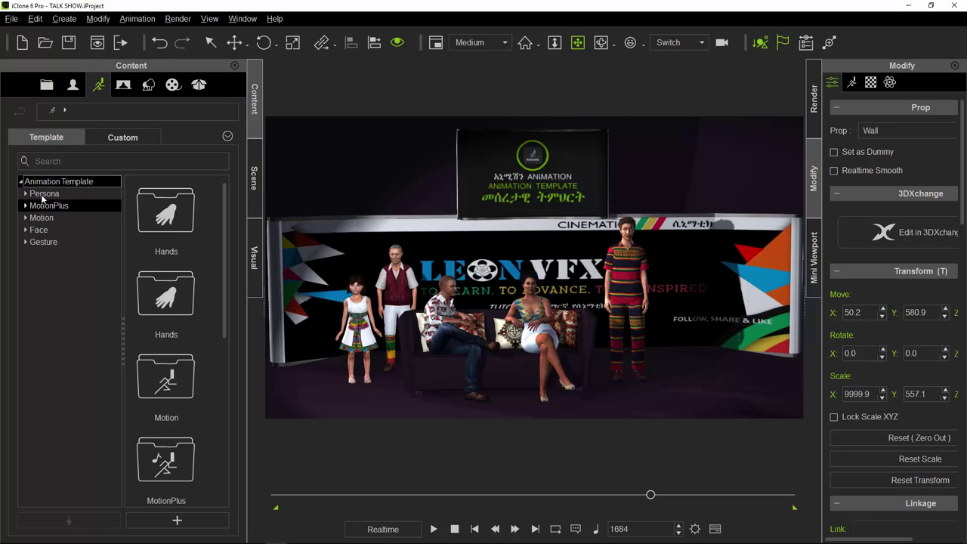
left_click(44, 243)
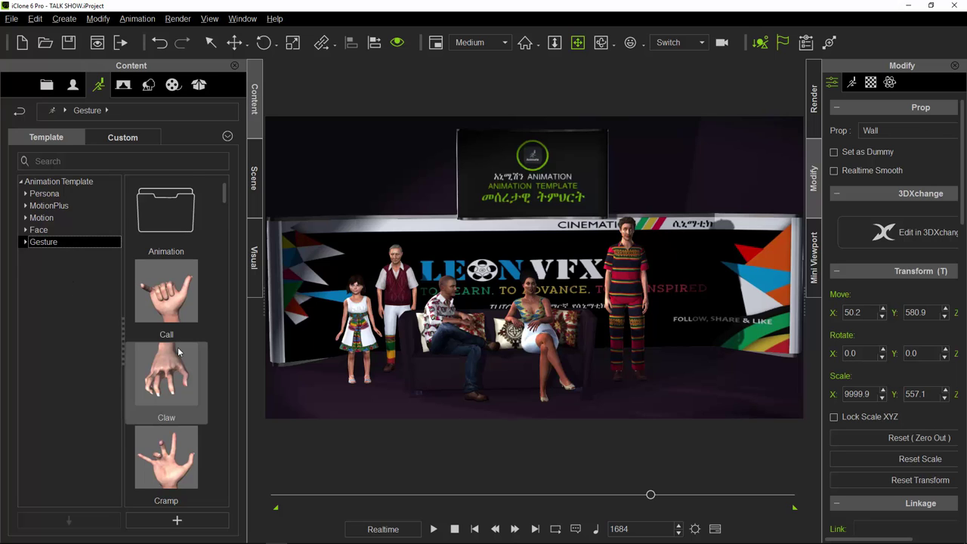
scroll(178, 352, "down", 3)
scroll(178, 352, "down", 6)
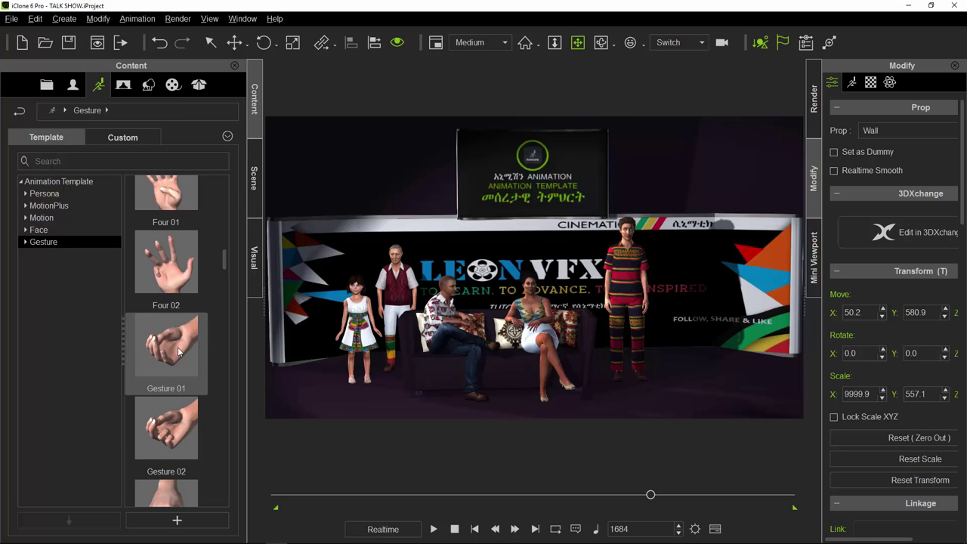
scroll(178, 352, "down", 12)
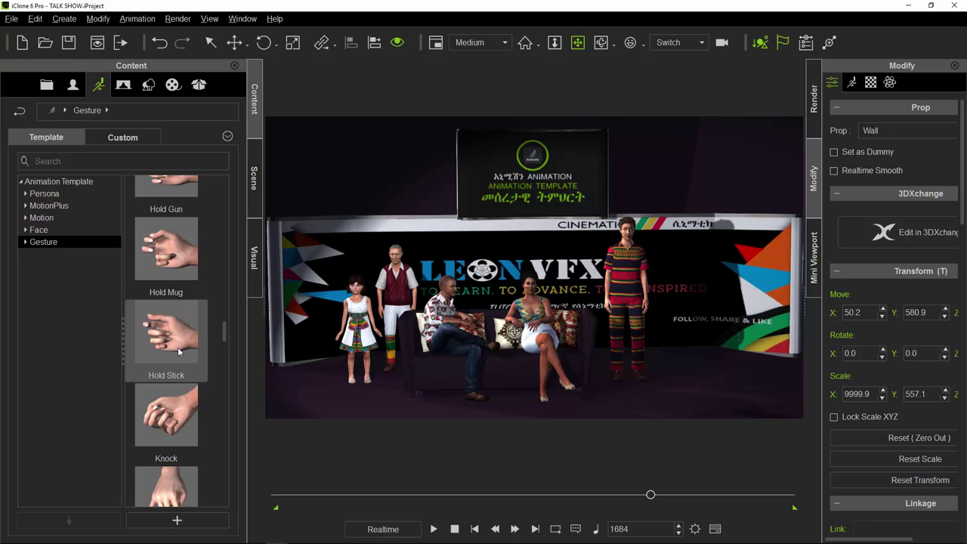
scroll(179, 349, "down", 12)
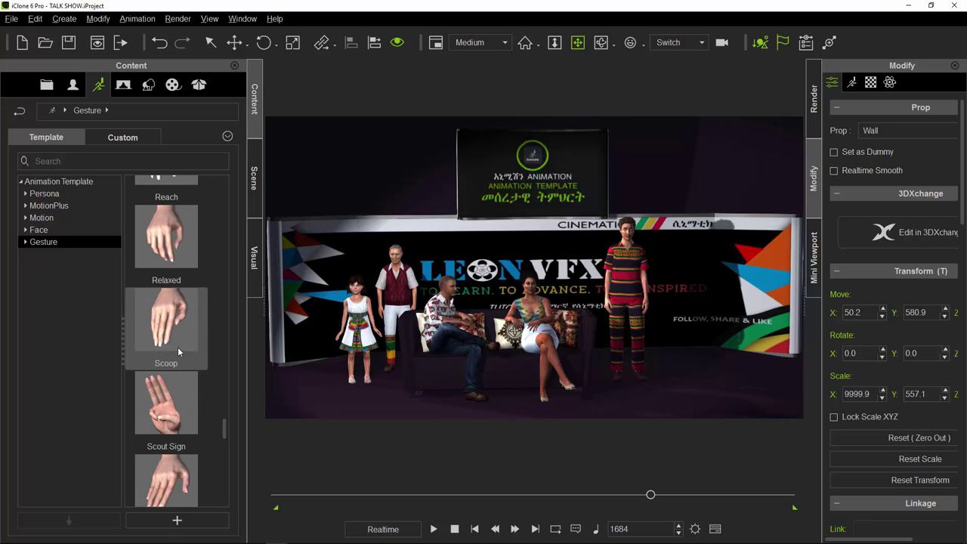
scroll(178, 346, "down", 4)
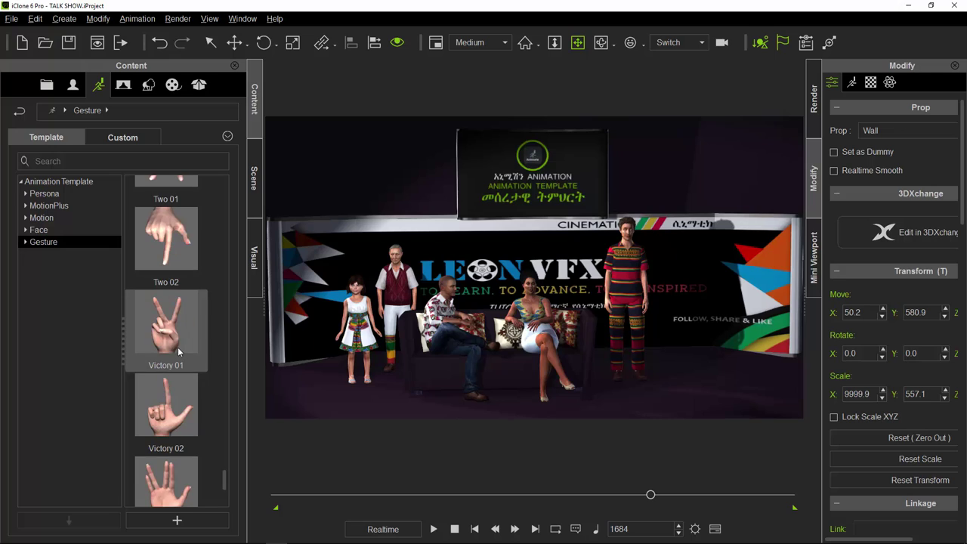
scroll(179, 351, "down", 2)
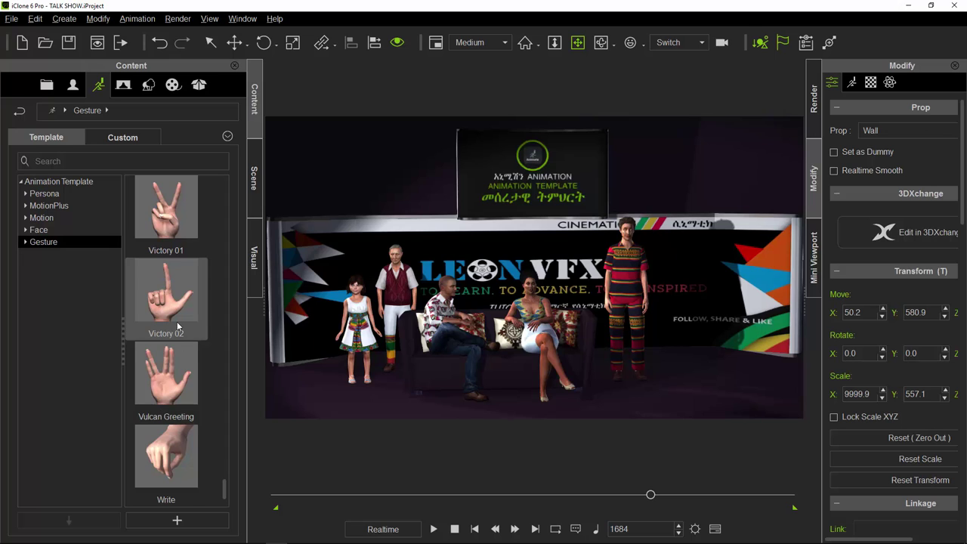
scroll(177, 327, "up", 8)
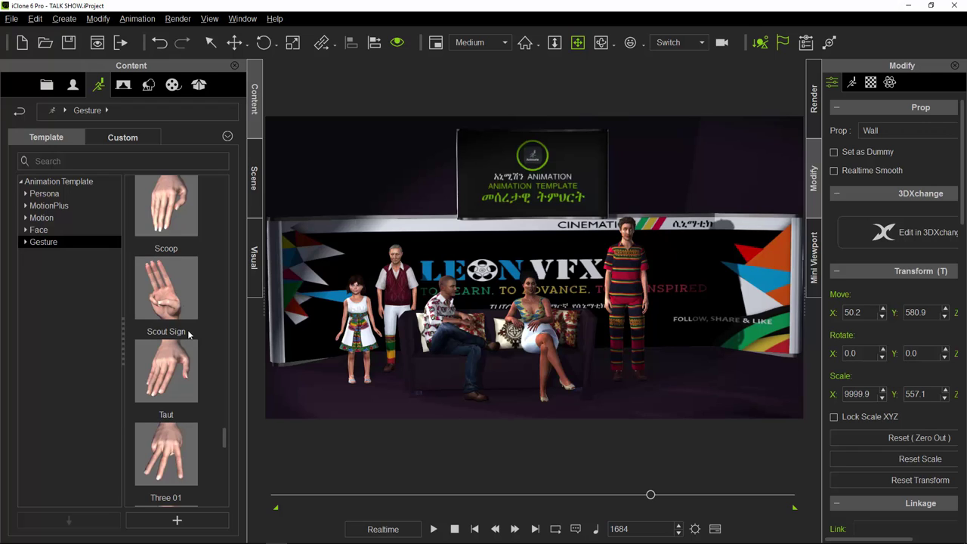
Look through the facial expression templates in the G5 subfolder of Face, and collapse the Face folder.
left_click(41, 231)
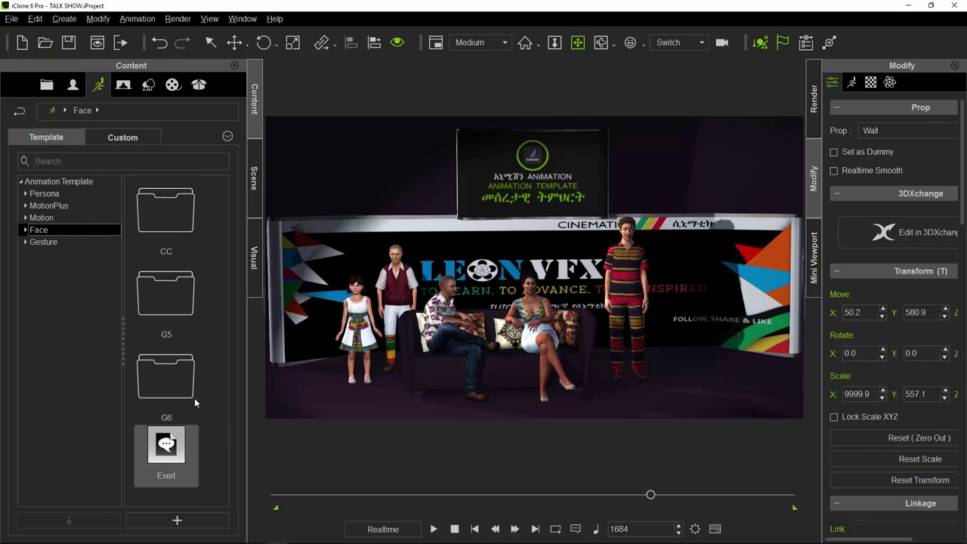
double_click(173, 307)
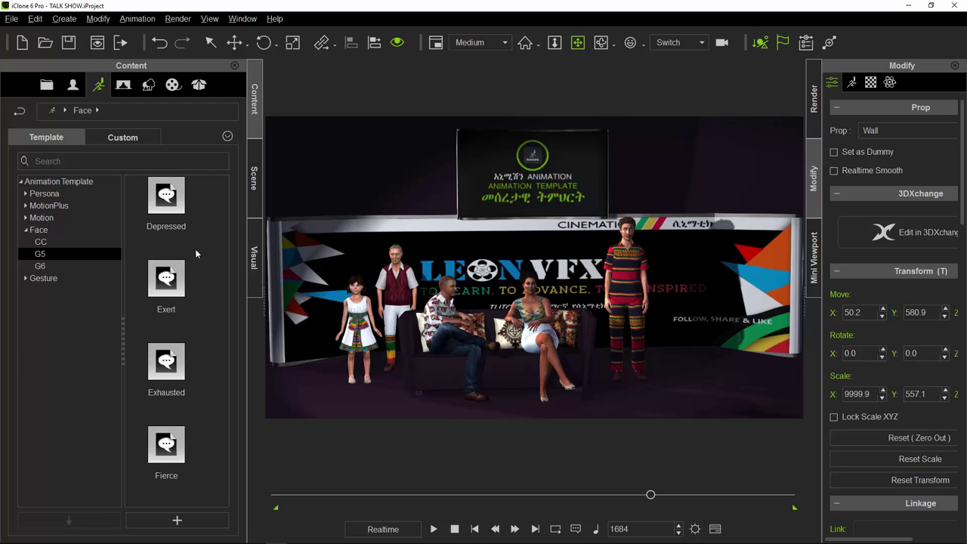
scroll(213, 247, "down", 2)
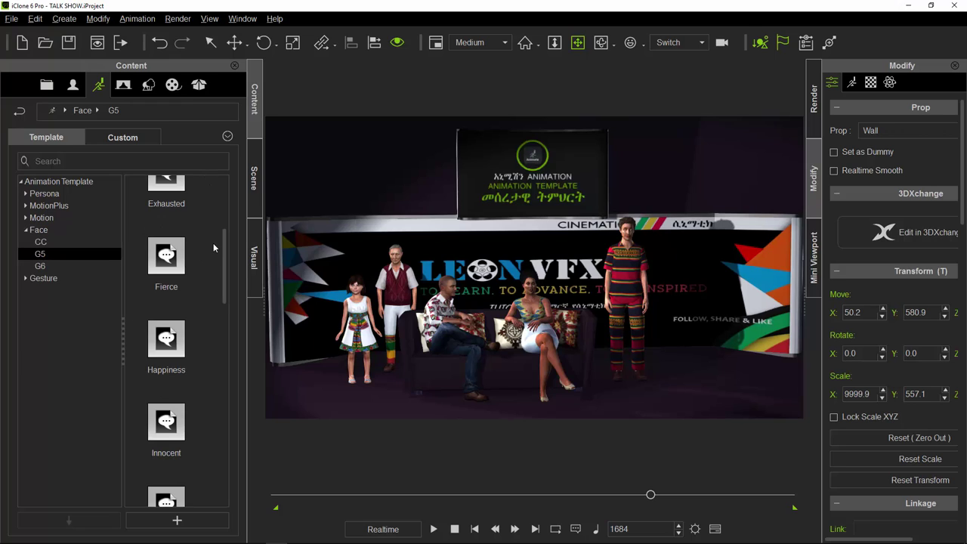
scroll(213, 242, "up", 2)
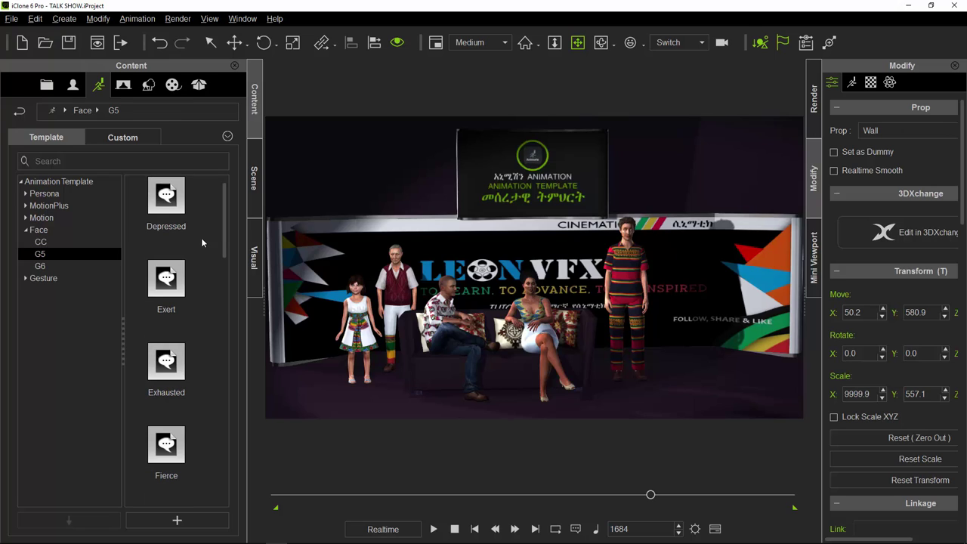
scroll(197, 352, "down", 9)
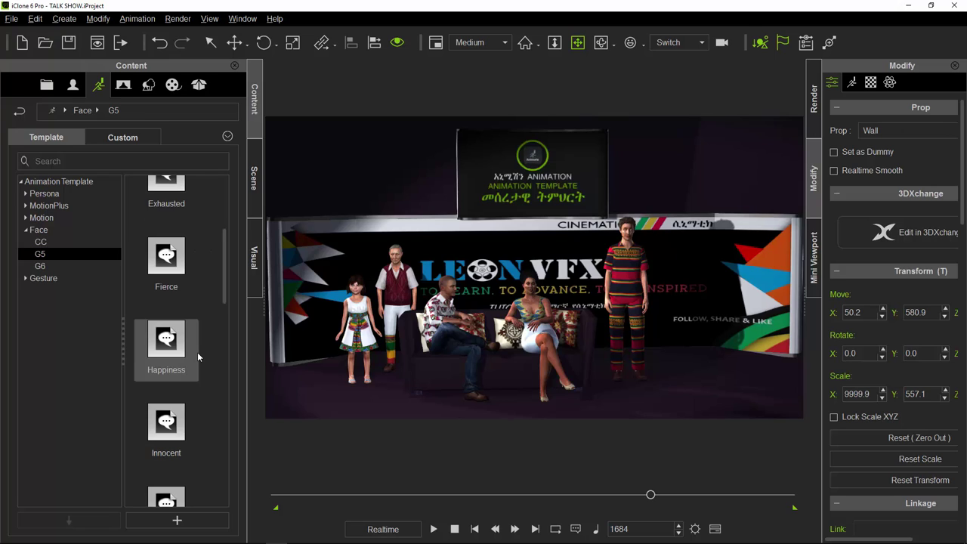
scroll(200, 356, "down", 3)
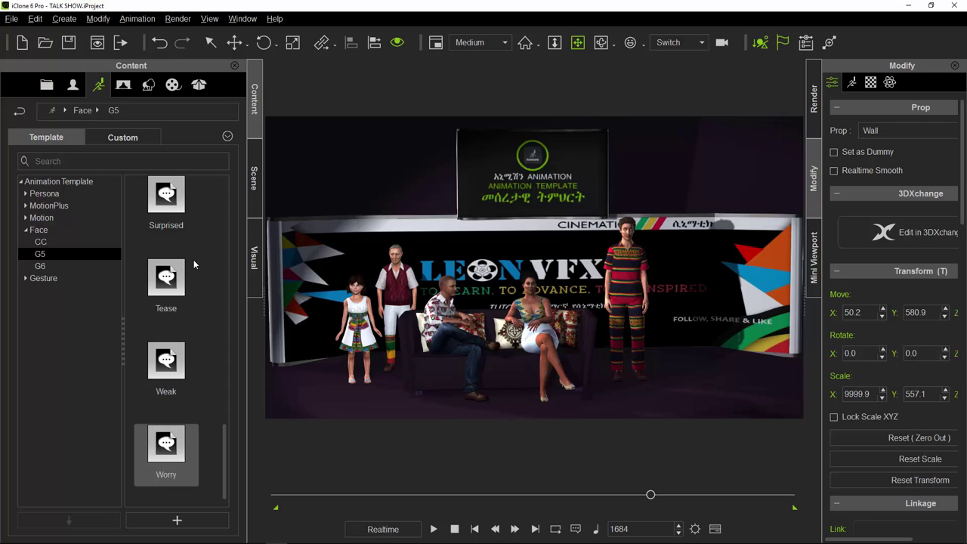
scroll(189, 268, "up", 5)
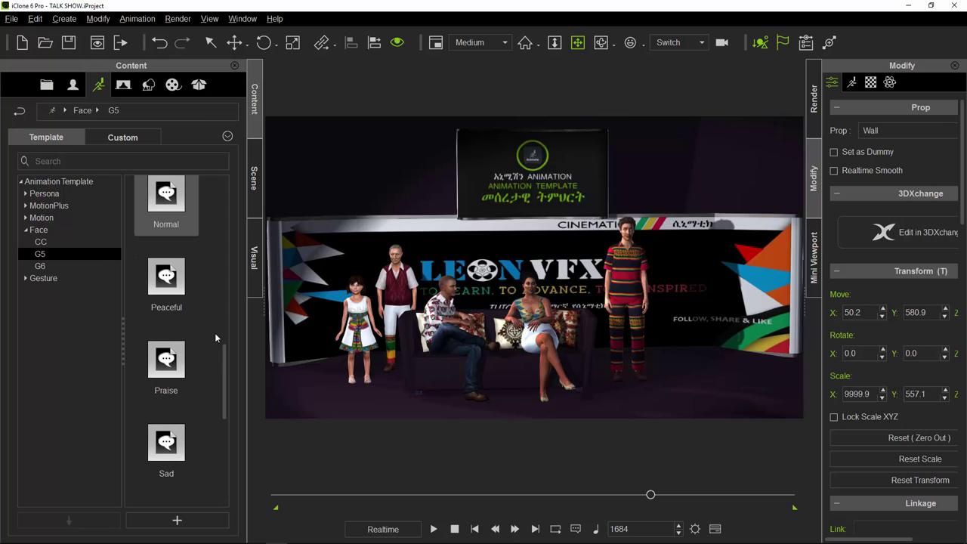
scroll(202, 398, "up", 5)
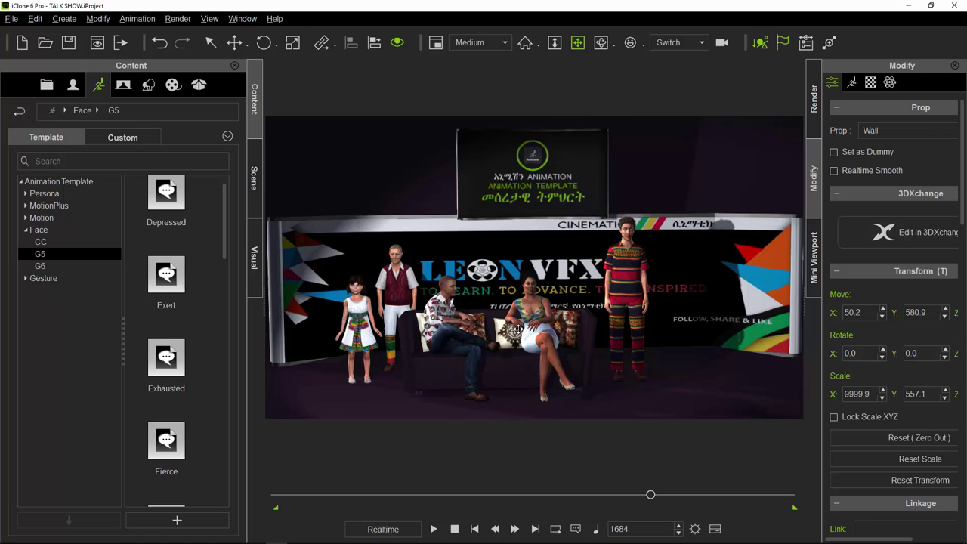
left_click(27, 231)
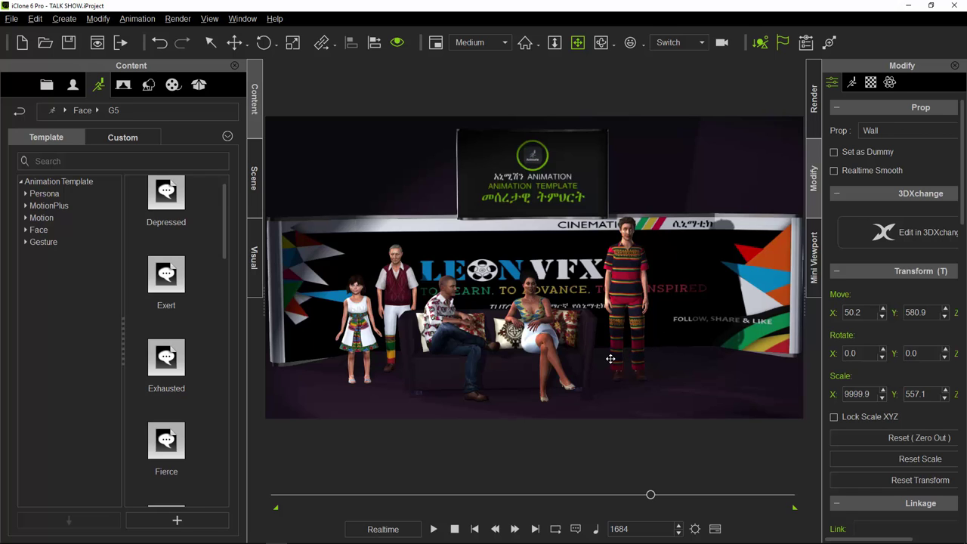
Render a preview image of the current talk show frame, view it and close the image.
middle_click_drag(592, 363, 643, 343)
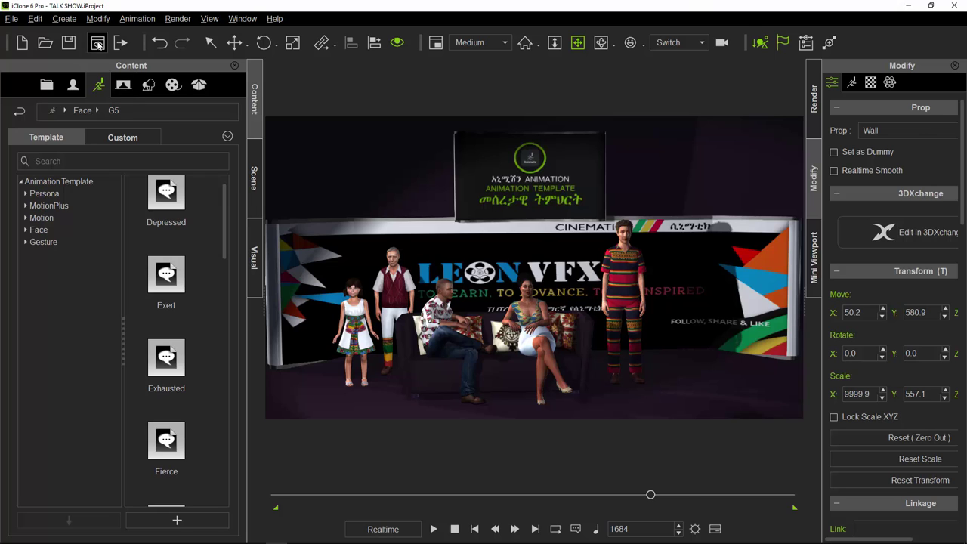
left_click(98, 43)
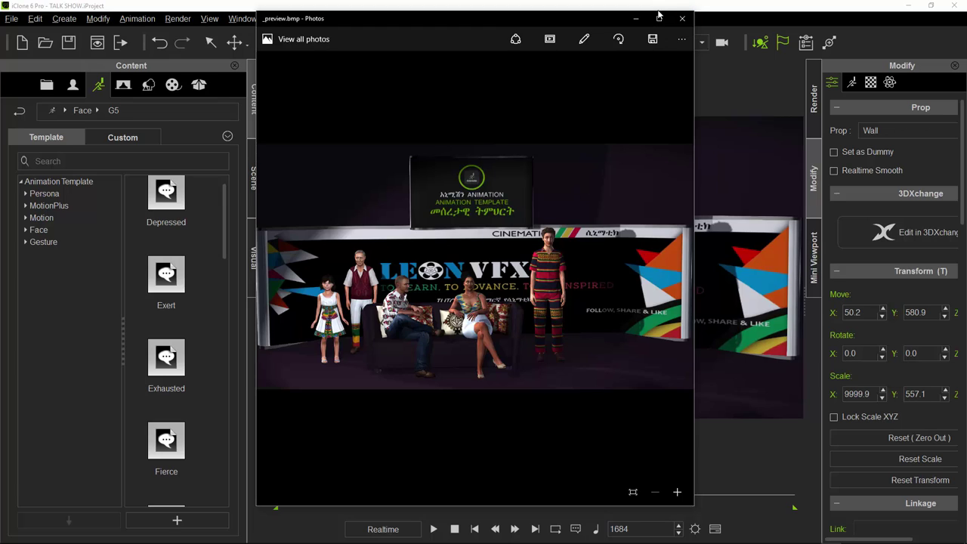
left_click(682, 18)
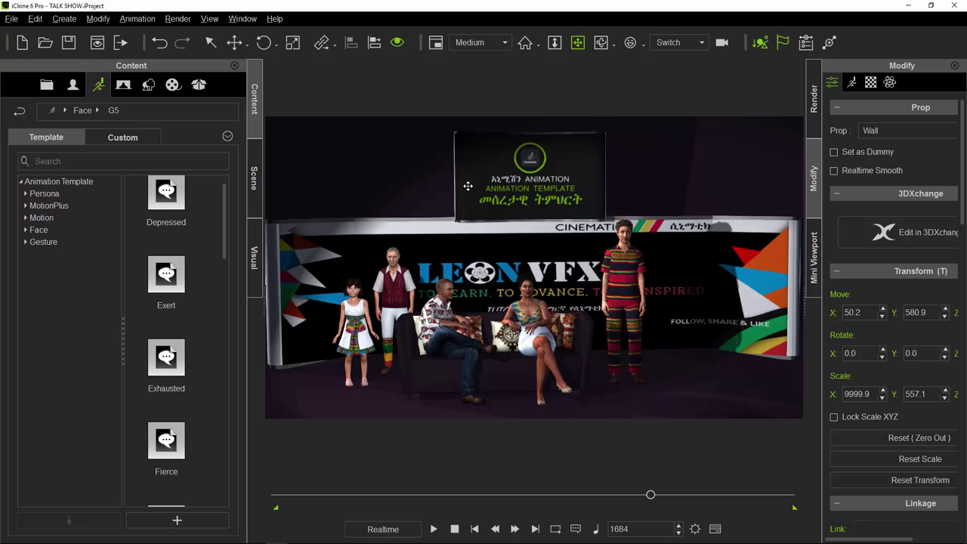
Start a new project and add the custom avatar Mitta to the empty scene.
key("ctrl+n")
left_click(511, 300)
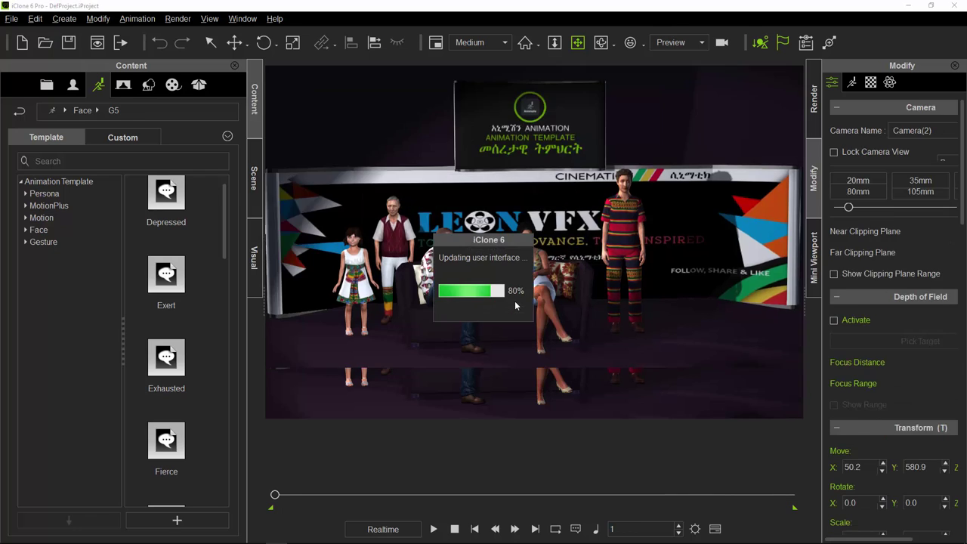
left_click(72, 85)
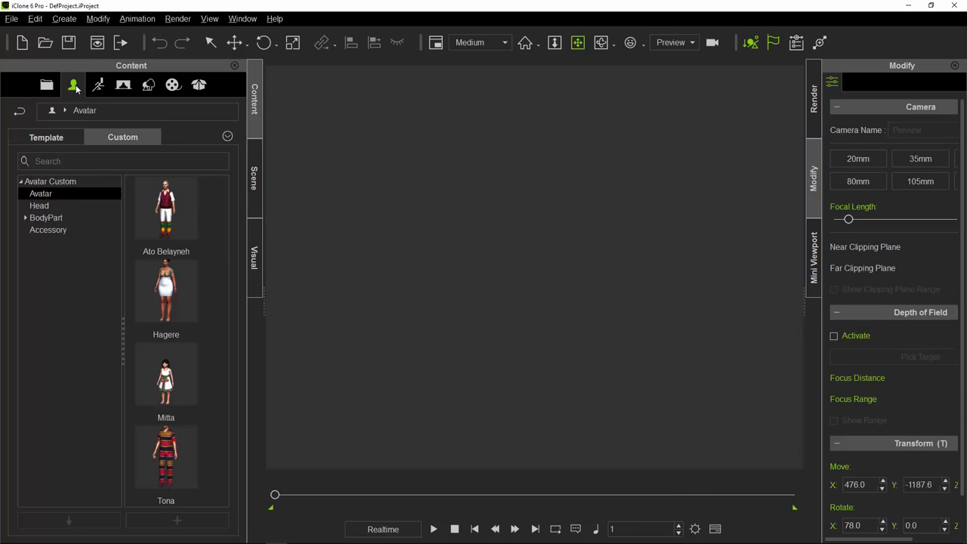
left_click_drag(166, 377, 508, 269)
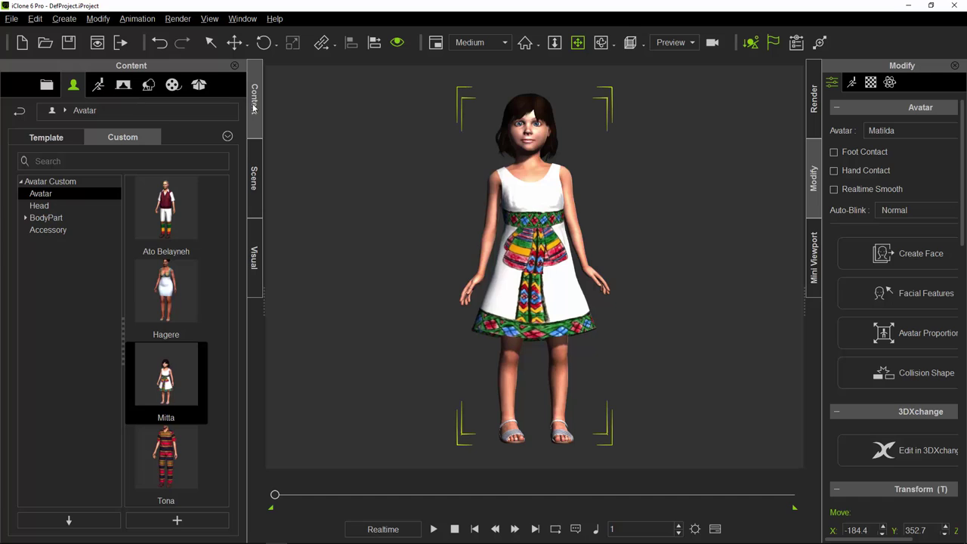
Apply the Point 03 hand pose from the Gesture animation templates to the girl avatar.
left_click(99, 86)
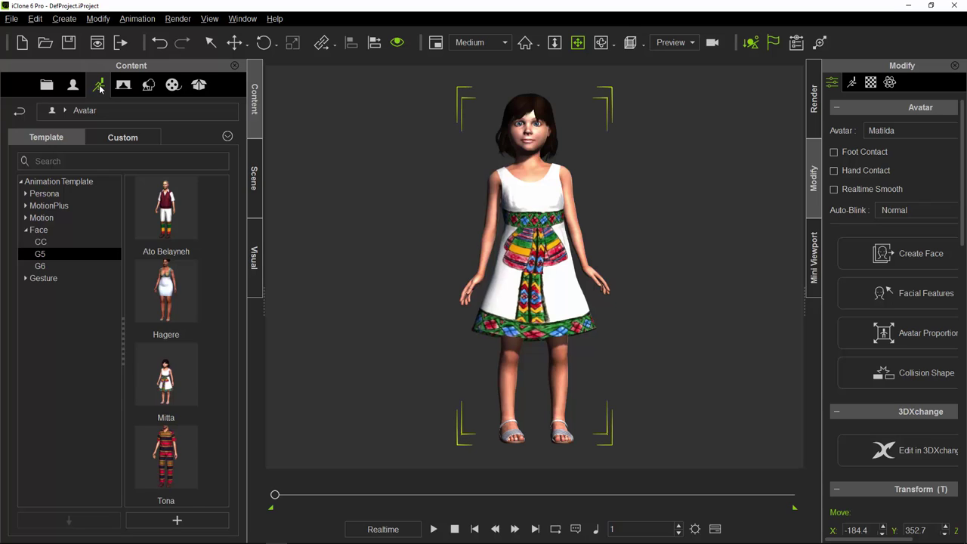
left_click(38, 279)
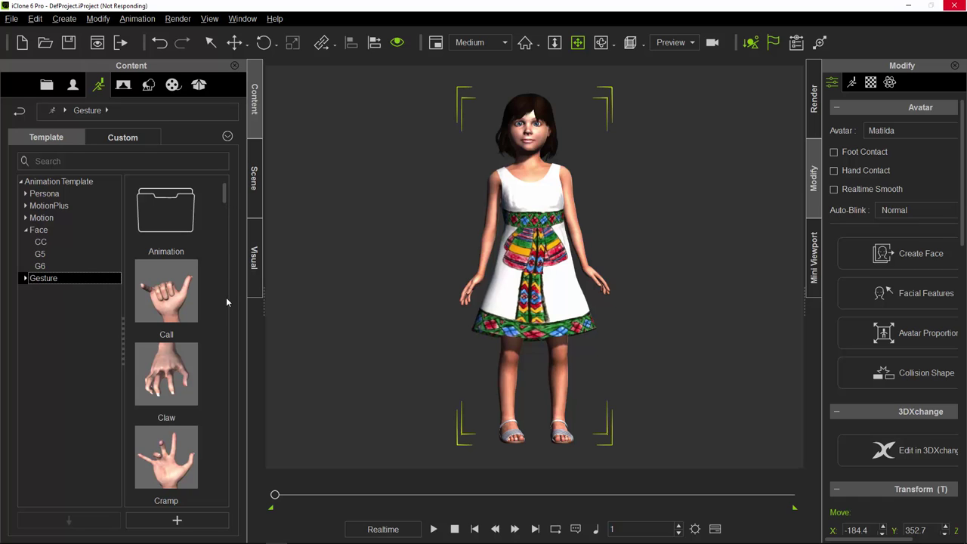
scroll(225, 302, "down", 5)
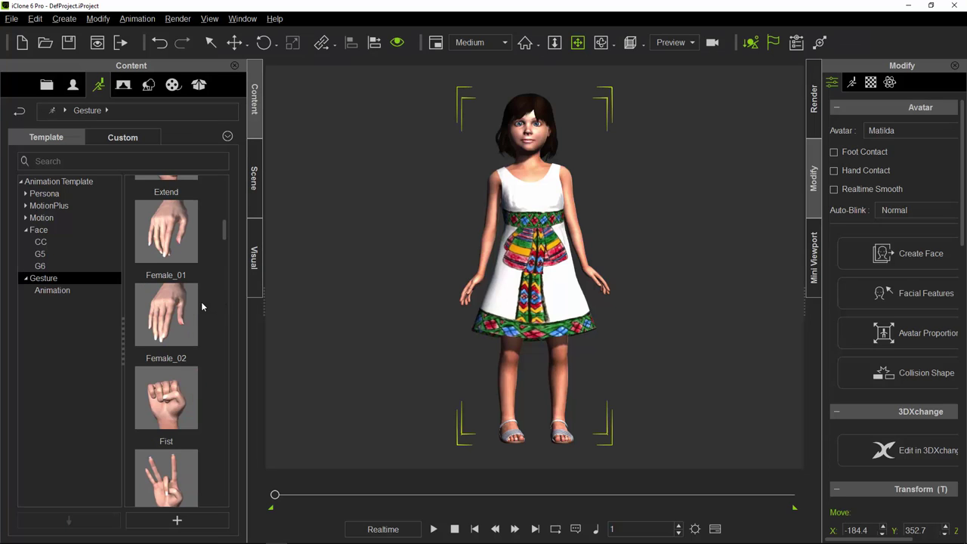
scroll(201, 303, "down", 10)
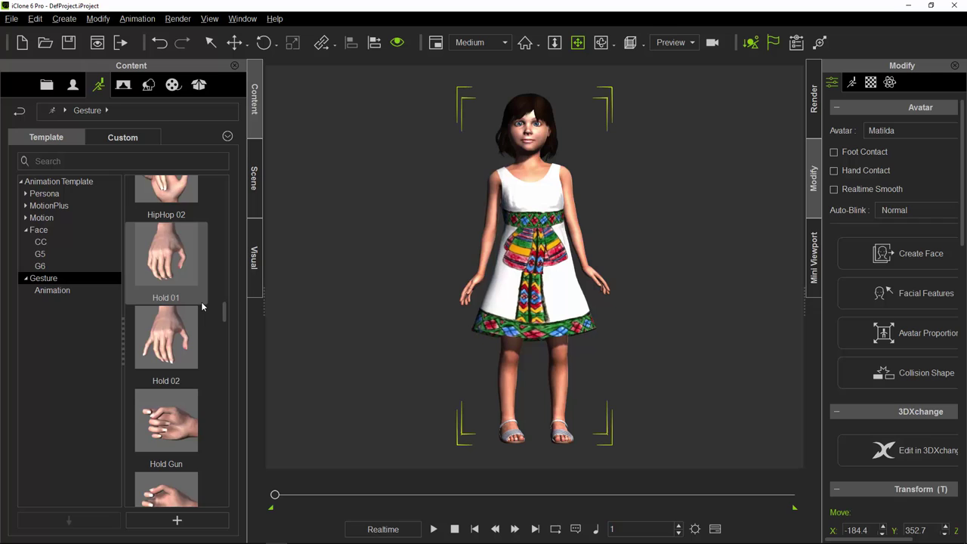
scroll(202, 306, "down", 10)
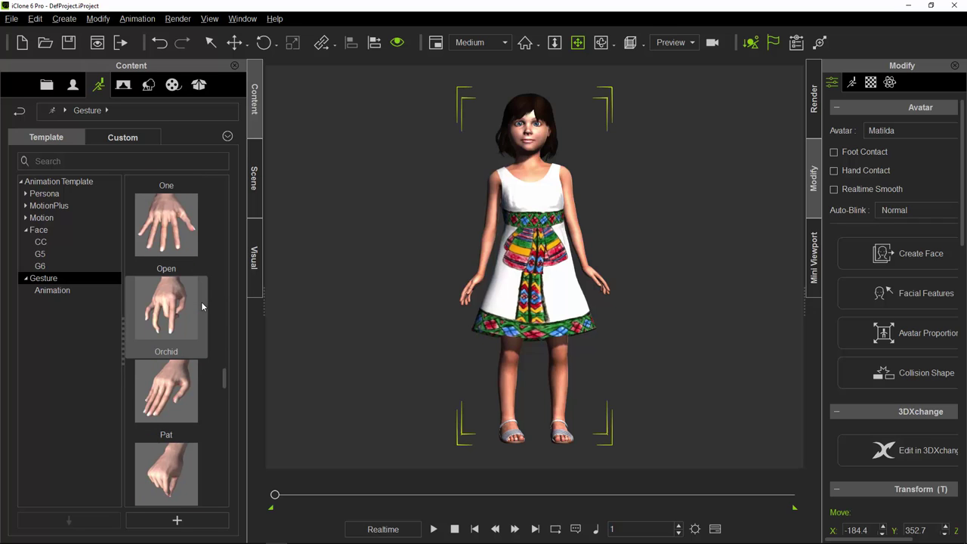
scroll(202, 306, "down", 5)
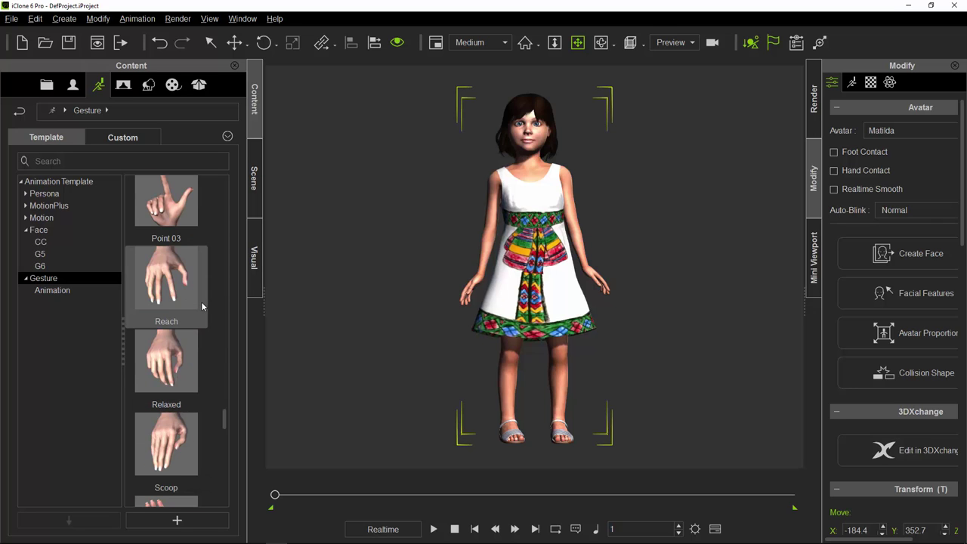
left_click_drag(166, 202, 526, 299)
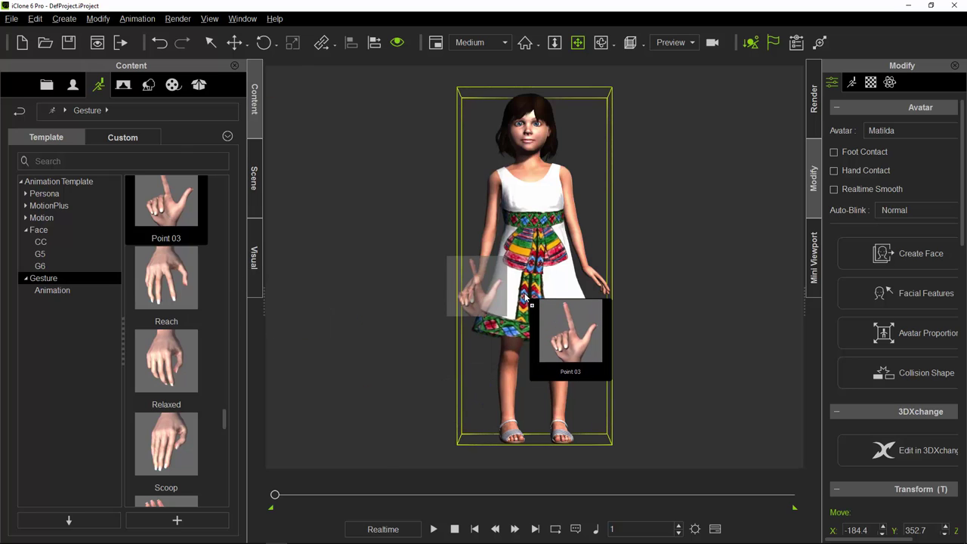
left_click_drag(526, 299, 527, 299)
left_click_drag(526, 299, 526, 299)
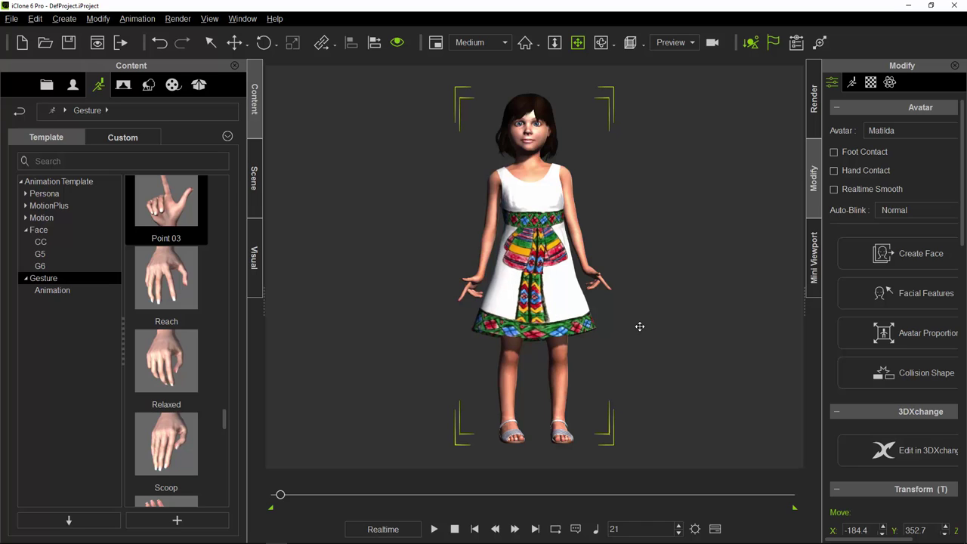
Apply the Vulcan Greeting hand pose from the Gesture templates to the girl avatar and view her from the side.
scroll(167, 408, "down", 10)
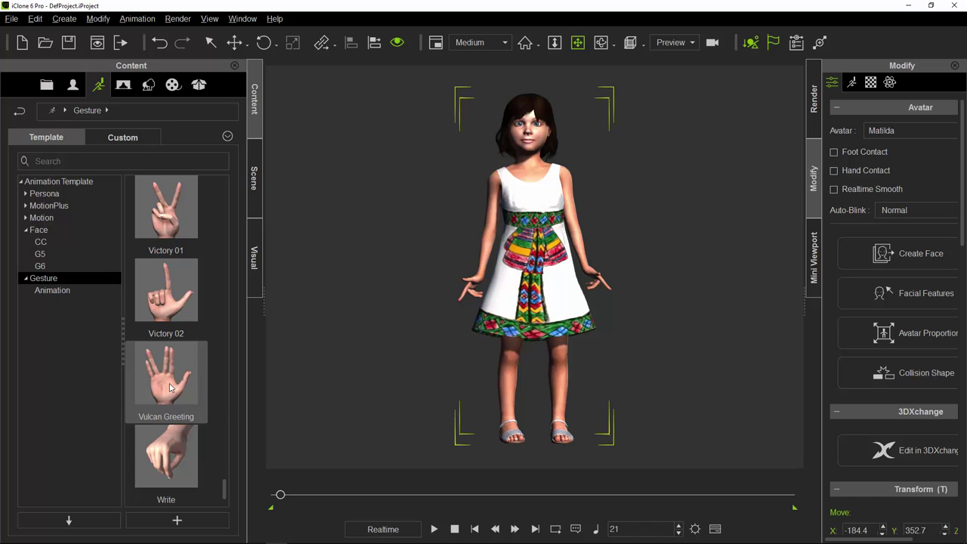
left_click_drag(169, 388, 527, 286)
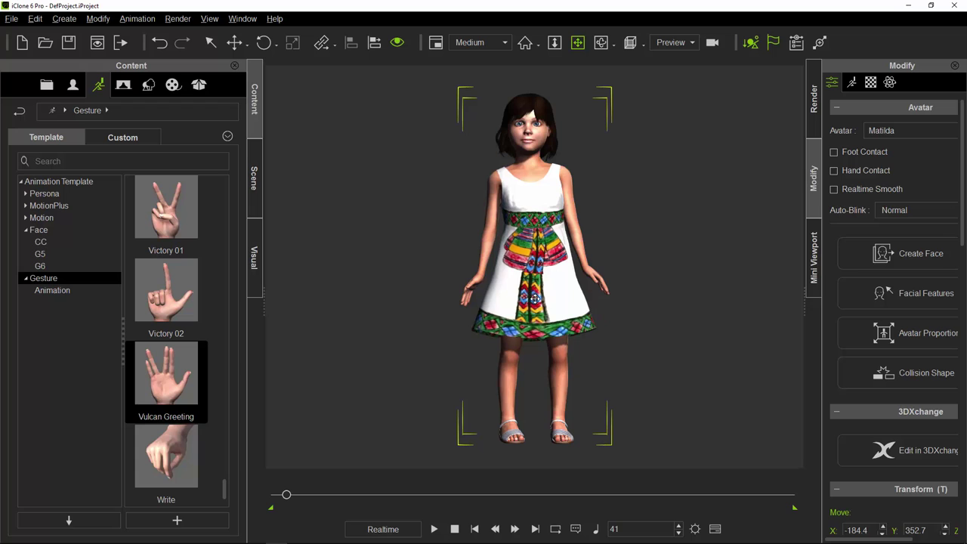
left_click_drag(468, 329, 340, 332)
right_click_drag(340, 332, 309, 421)
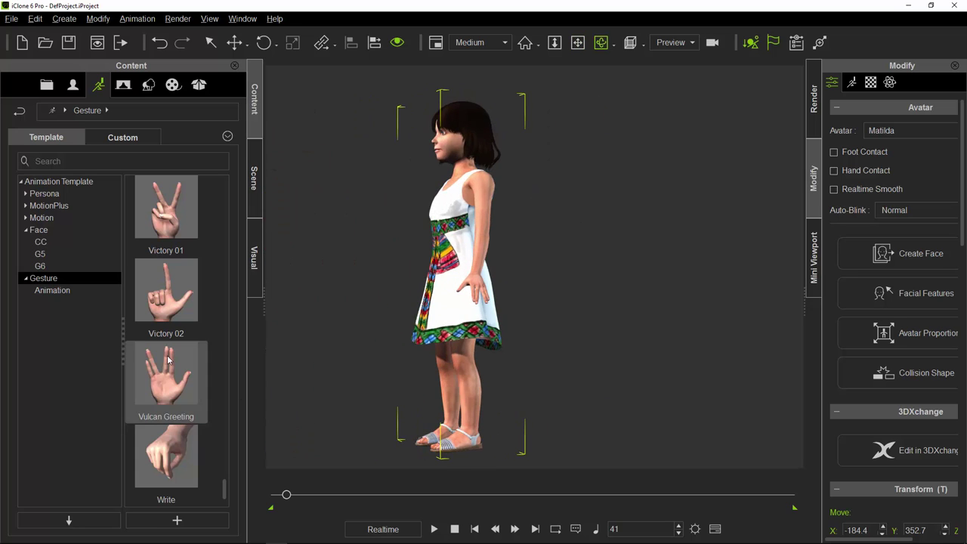
Play the hand gesture animation twice from the first frame, stop it and return to the start.
left_click(474, 528)
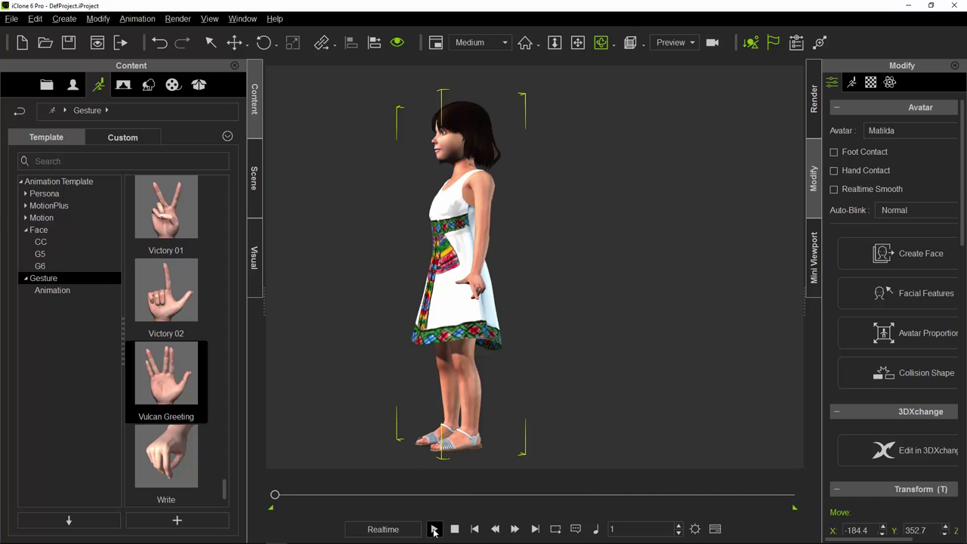
left_click(434, 528)
left_click(435, 528)
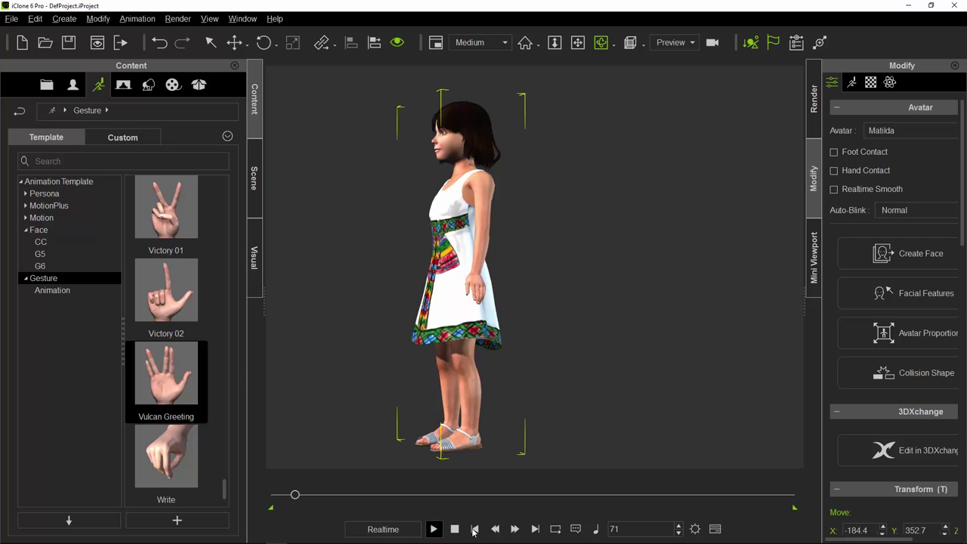
left_click(475, 528)
left_click(434, 529)
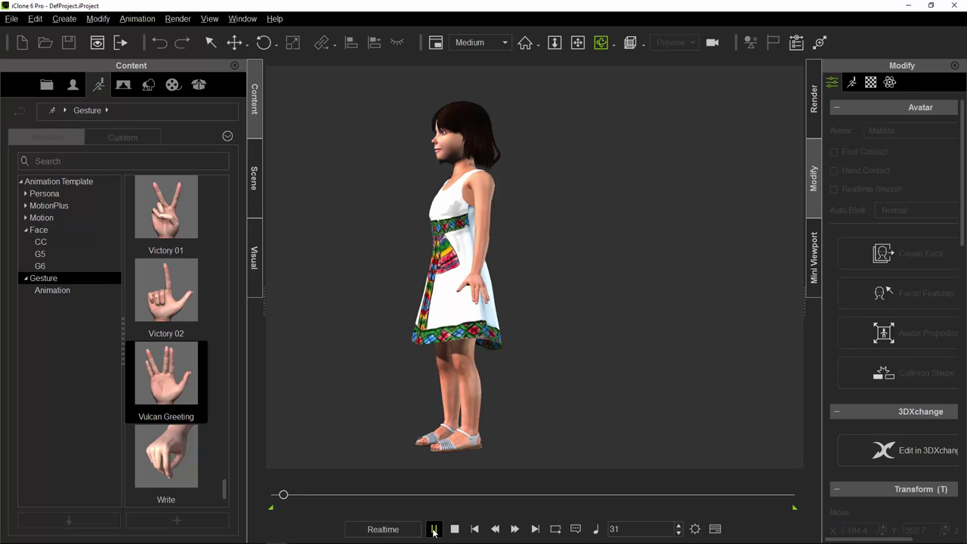
left_click(434, 529)
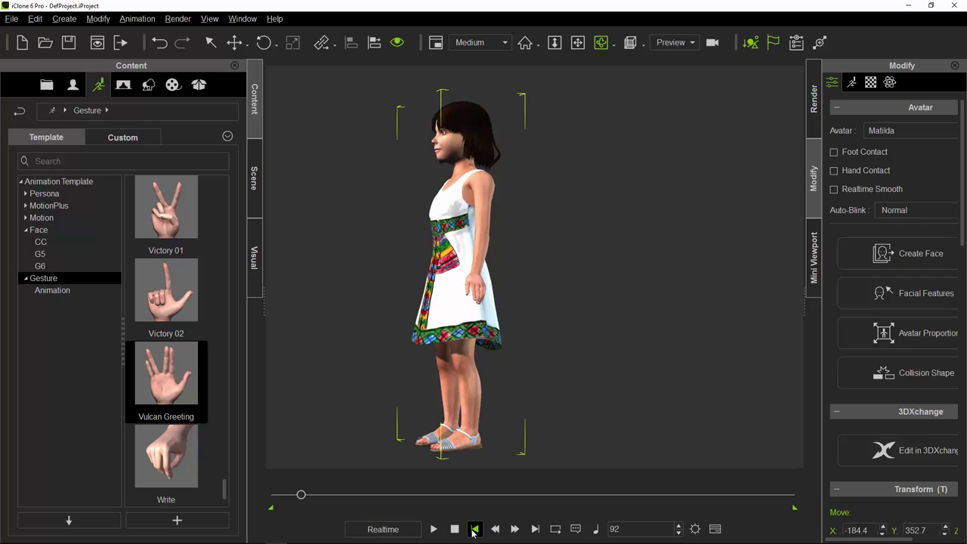
left_click(474, 529)
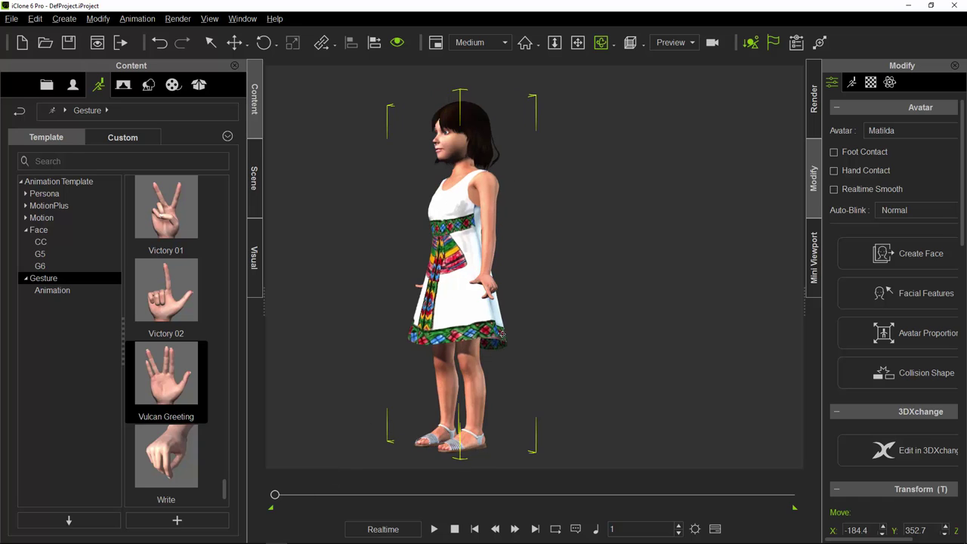
Show the timeline to view the avatar's tracks and hide it again.
right_click_drag(502, 334, 425, 342)
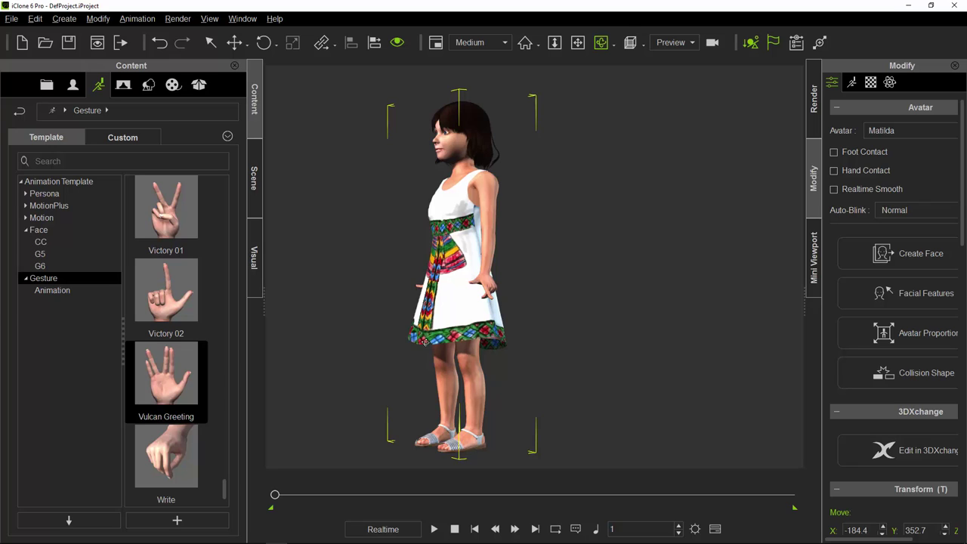
left_click(714, 530)
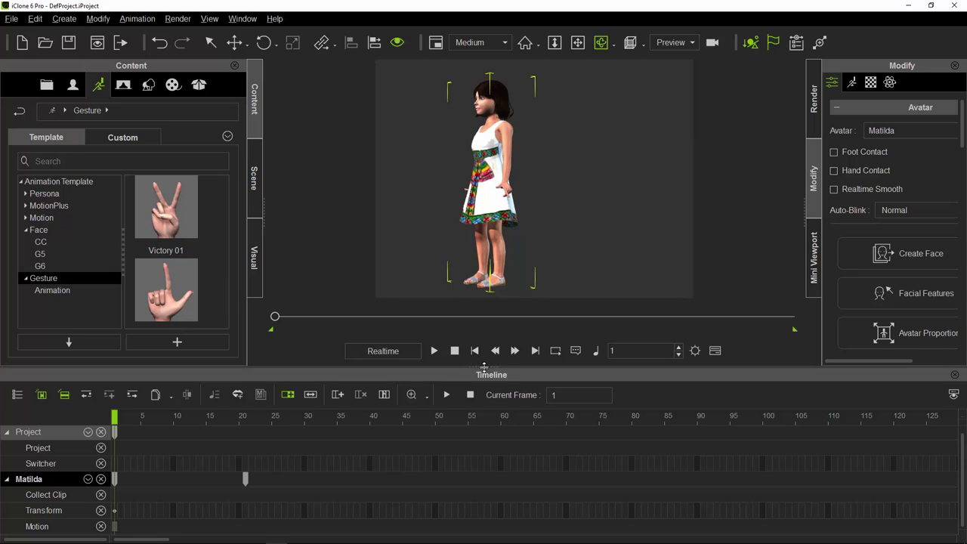
key("F3")
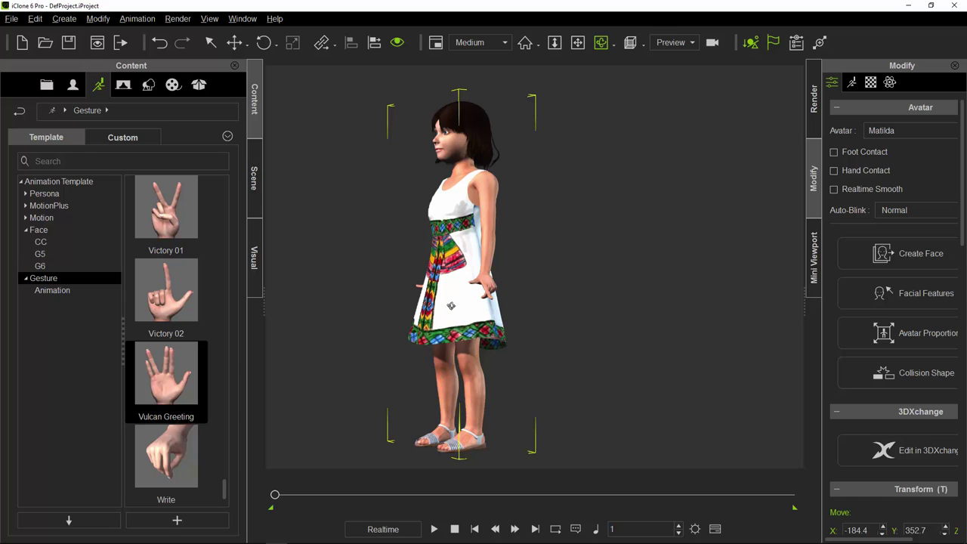
Apply the Happiness expression from the G5 subfolder of the Face templates to the girl's face, and pause the playback.
key("f")
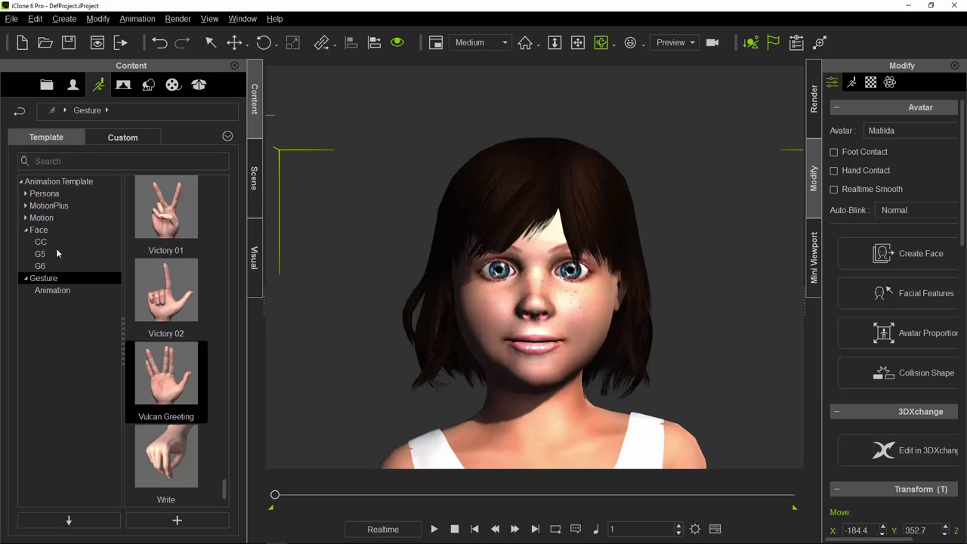
left_click(39, 230)
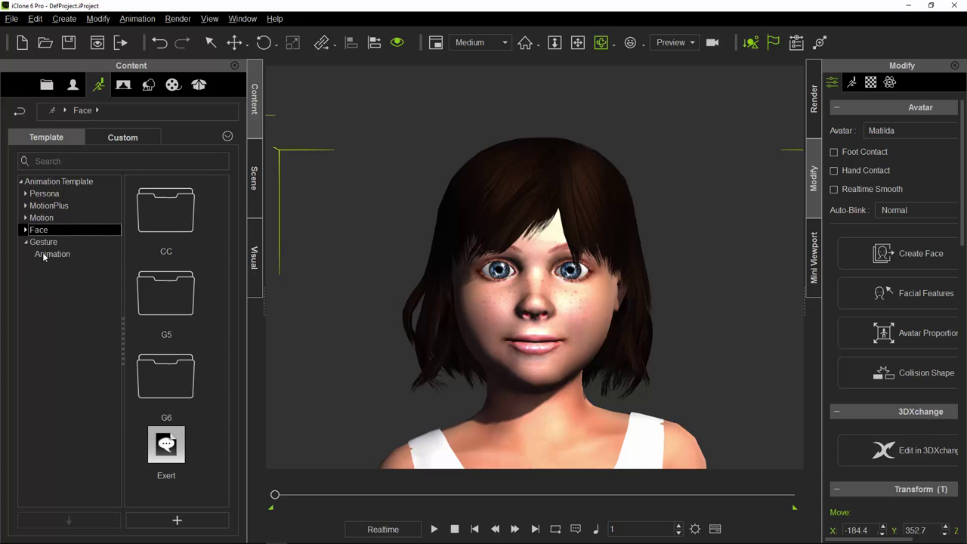
left_click(44, 254)
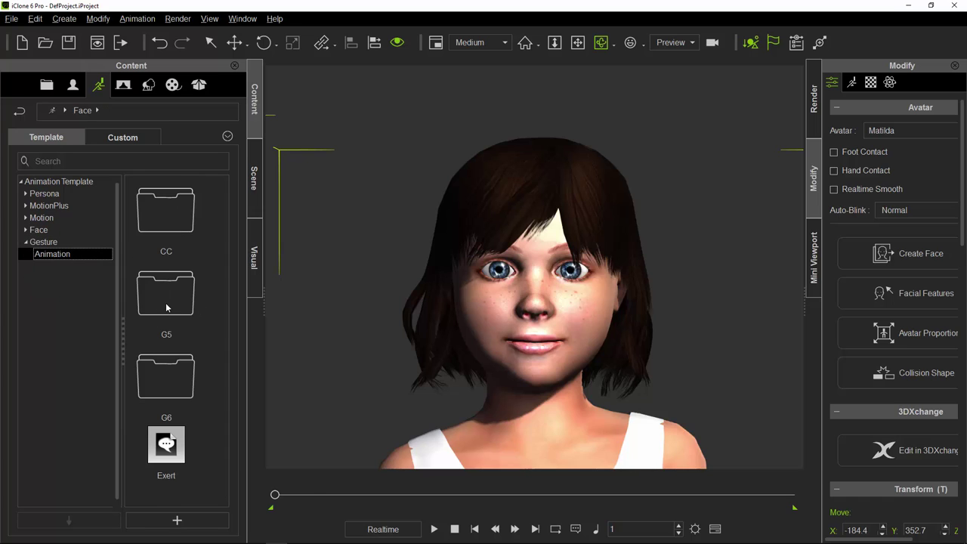
double_click(167, 307)
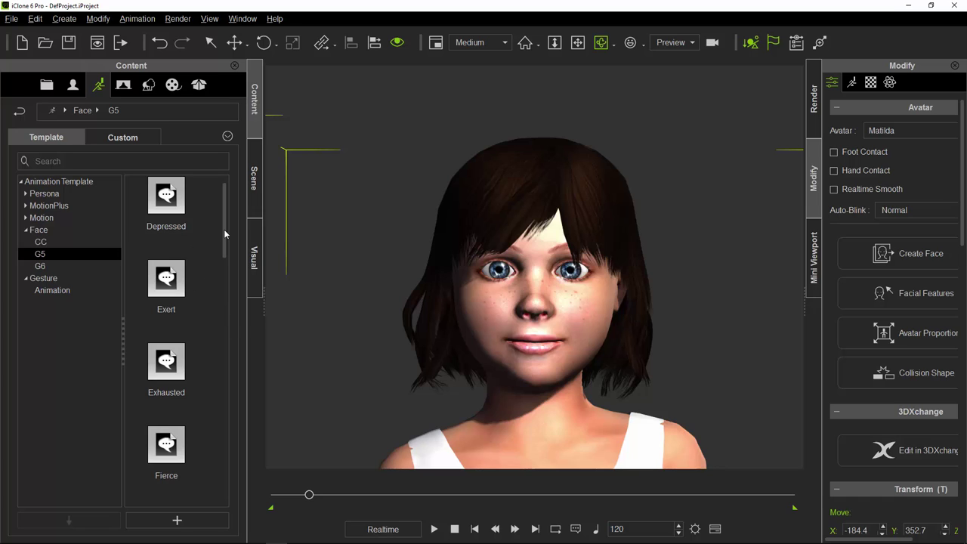
scroll(223, 248, "down", 2)
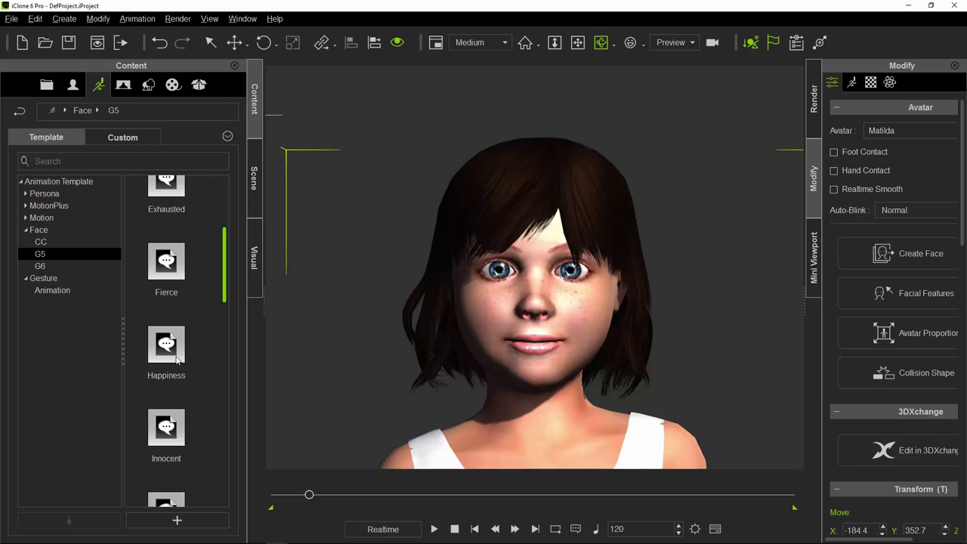
left_click_drag(178, 361, 551, 351)
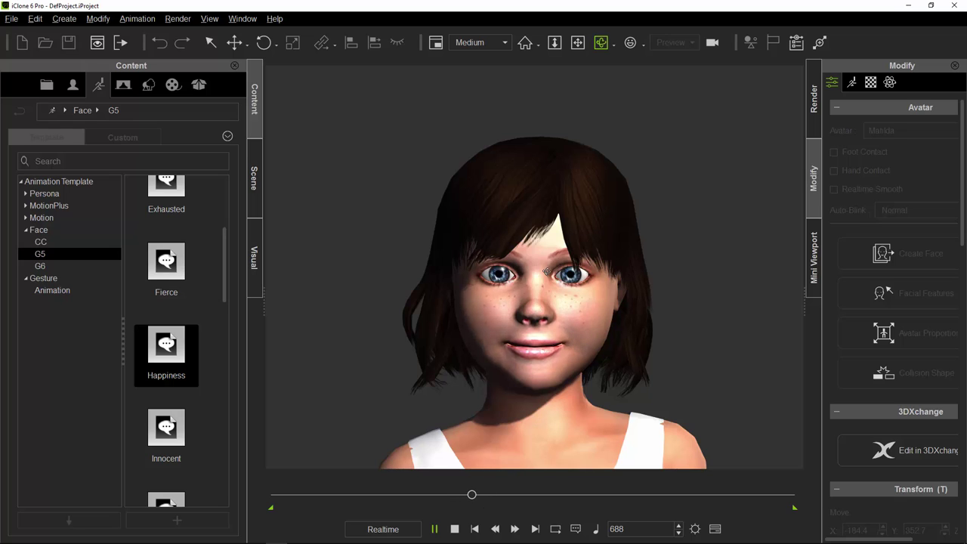
key("space")
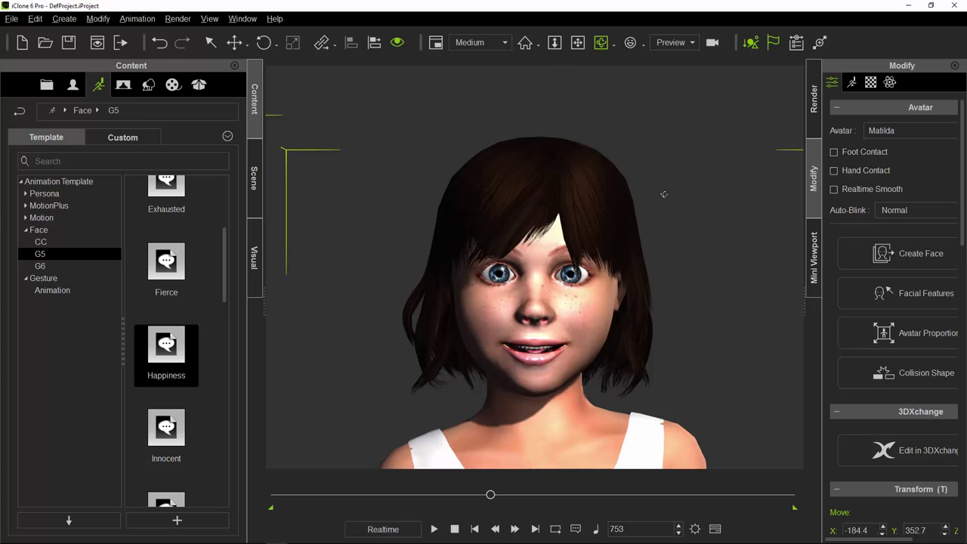
Collapse the Face folder, expand the Motion folder and look through its list of motion template subfolders.
left_click(555, 43)
mouse_move(691, 260)
left_mouse_down()
mouse_move(688, 280)
mouse_move(692, 251)
left_mouse_up()
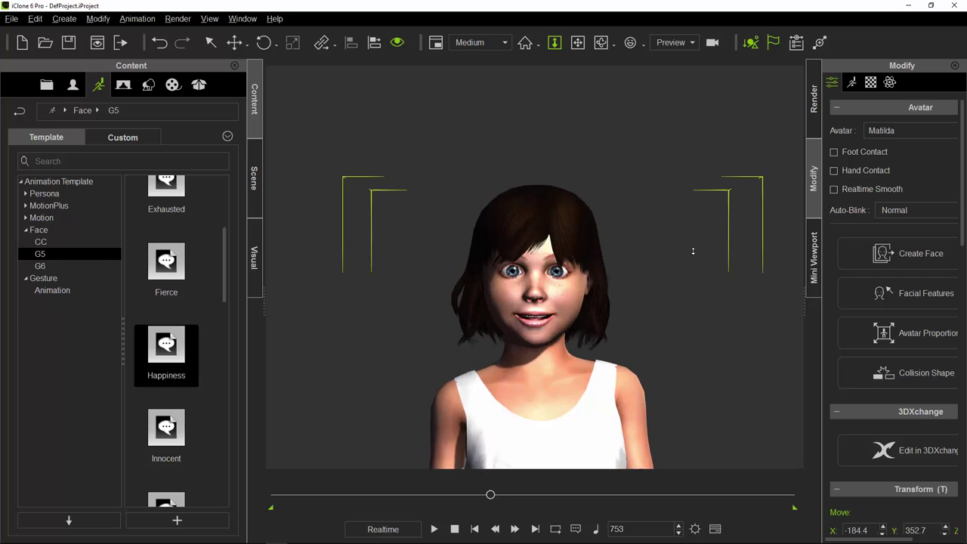
scroll(691, 265, "down", 2)
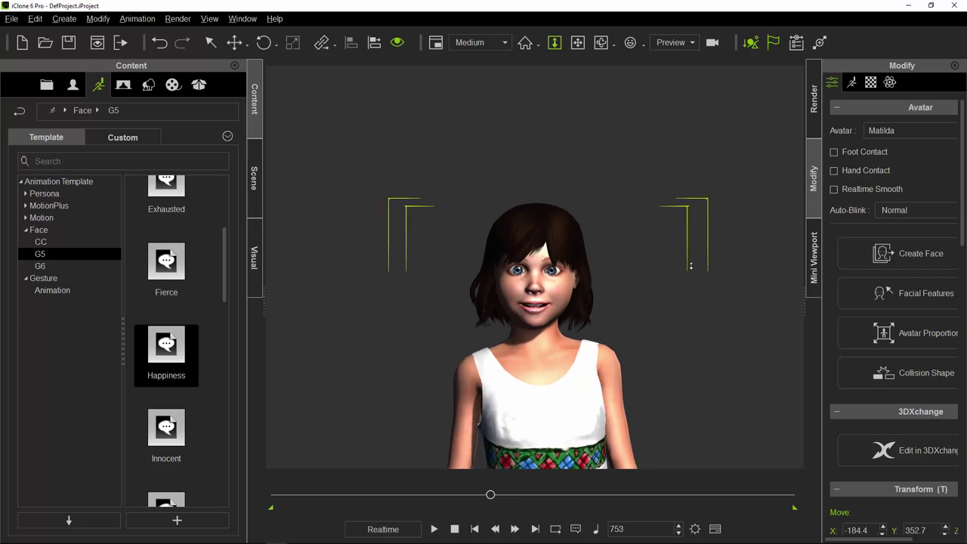
scroll(690, 263, "up", 1)
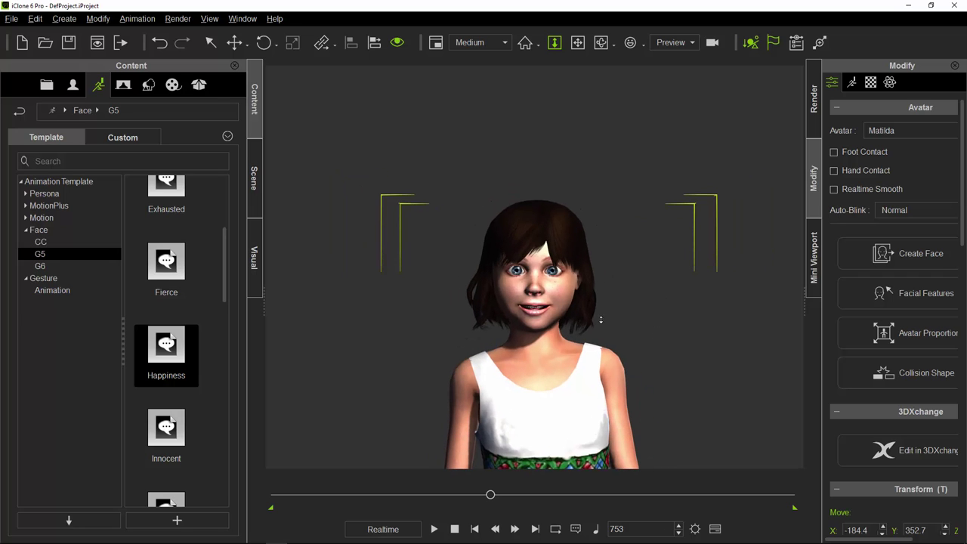
left_click(25, 230)
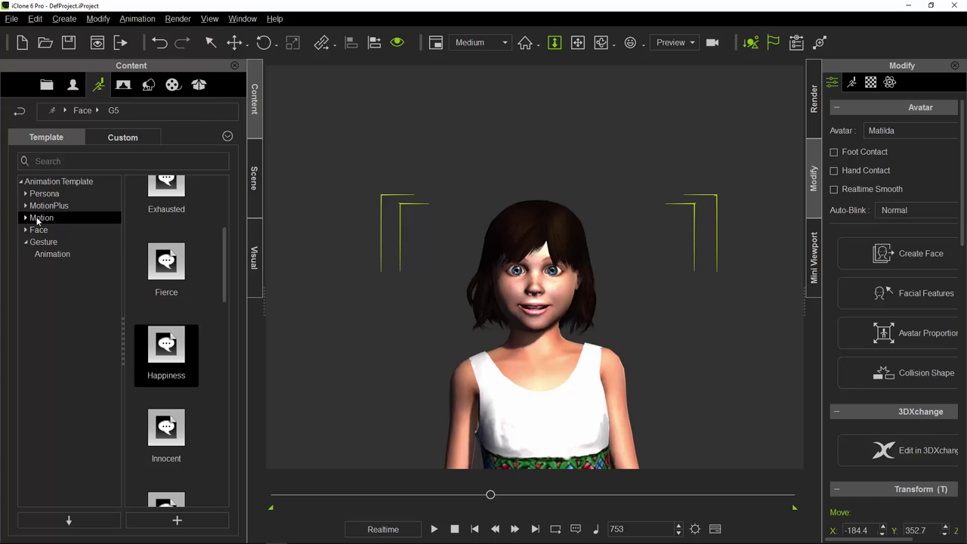
left_click(38, 219)
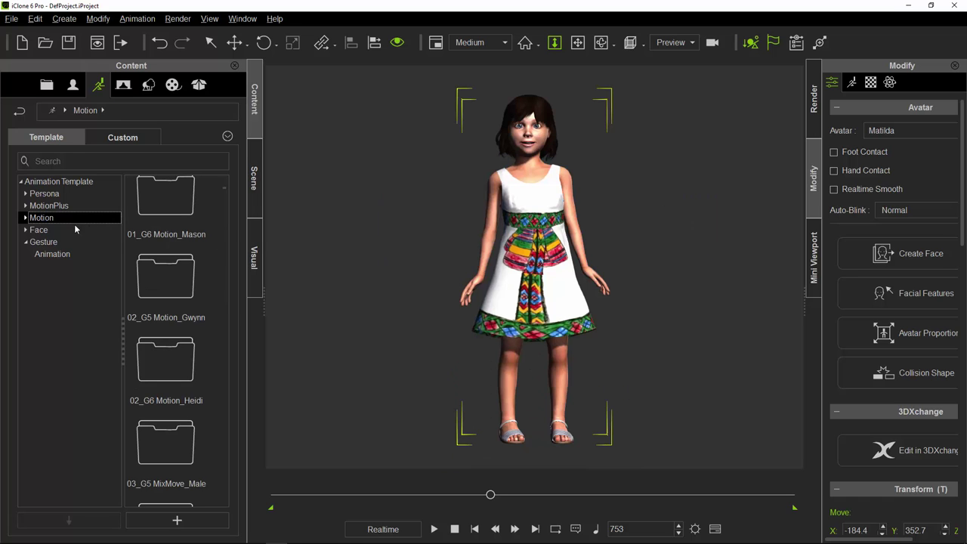
left_click(26, 219)
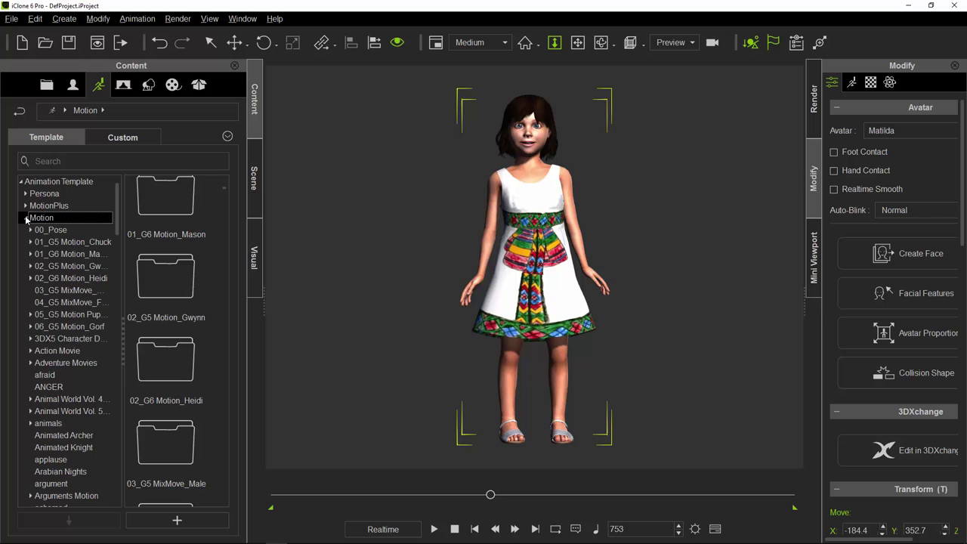
scroll(71, 347, "down", 10)
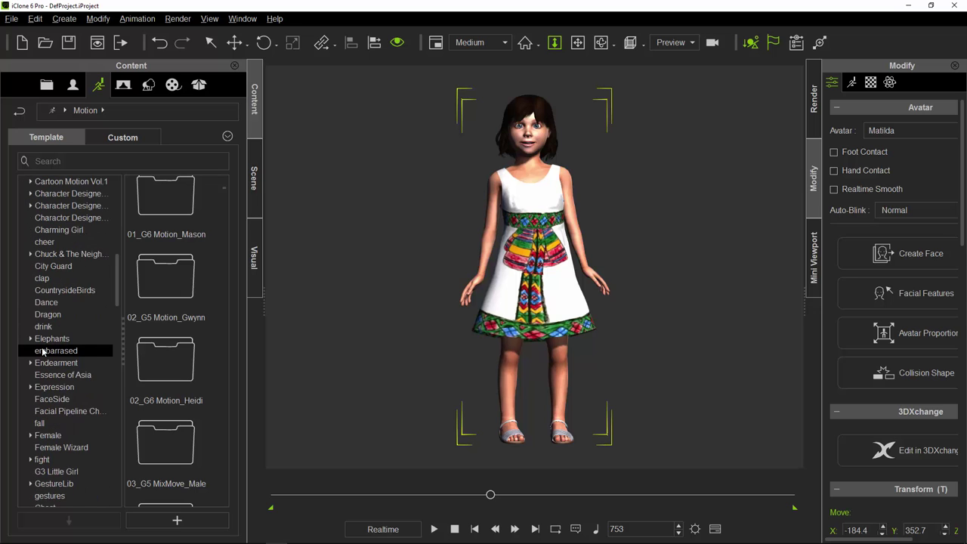
scroll(61, 260, "up", 3)
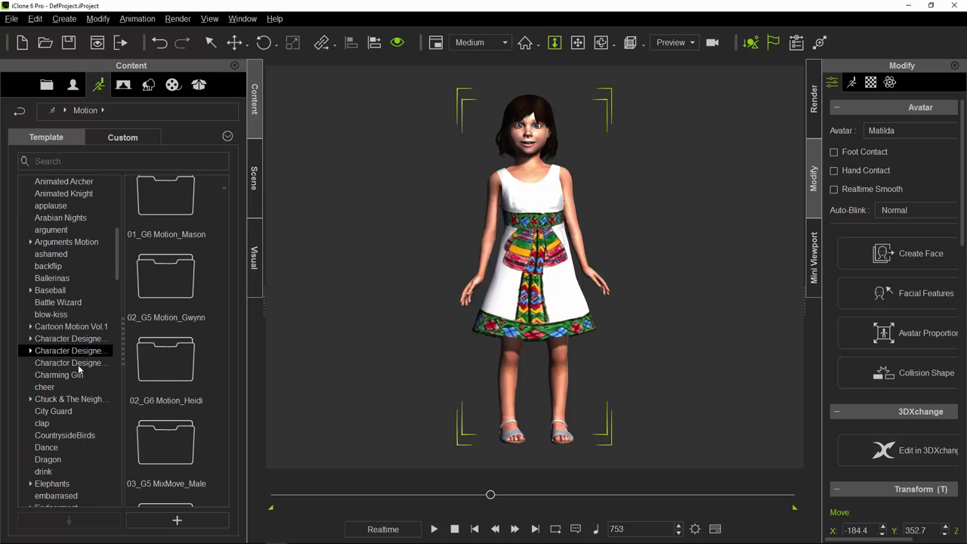
scroll(74, 362, "down", 1)
scroll(76, 393, "up", 9)
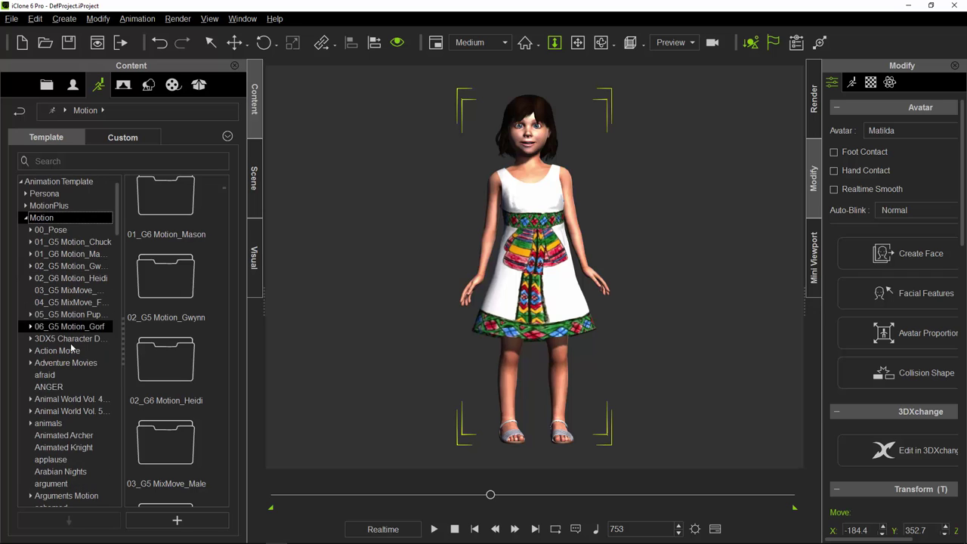
scroll(71, 340, "down", 7)
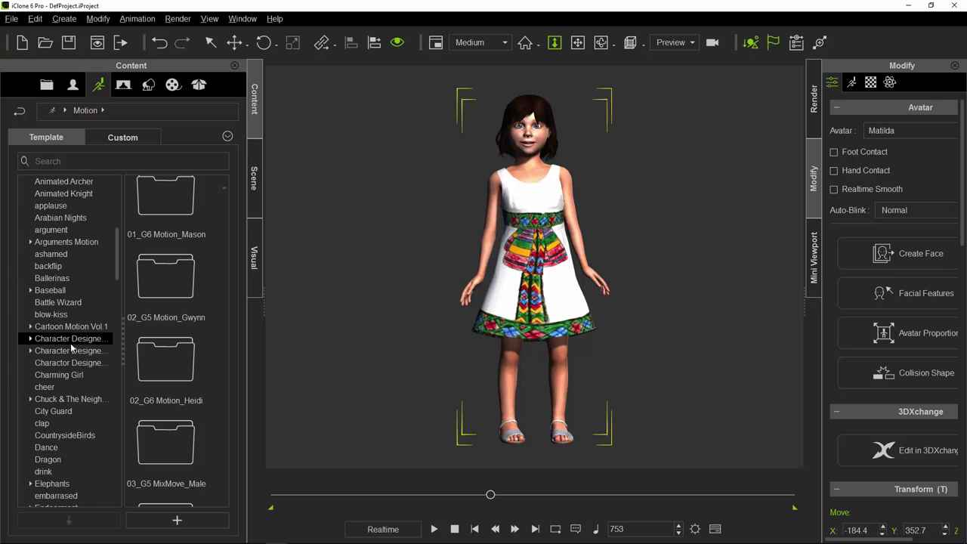
Open the Perform subfolder of Matilda in the Chuck & The Neighbors motion templates and look through its motions.
left_click(31, 400)
left_click(59, 400)
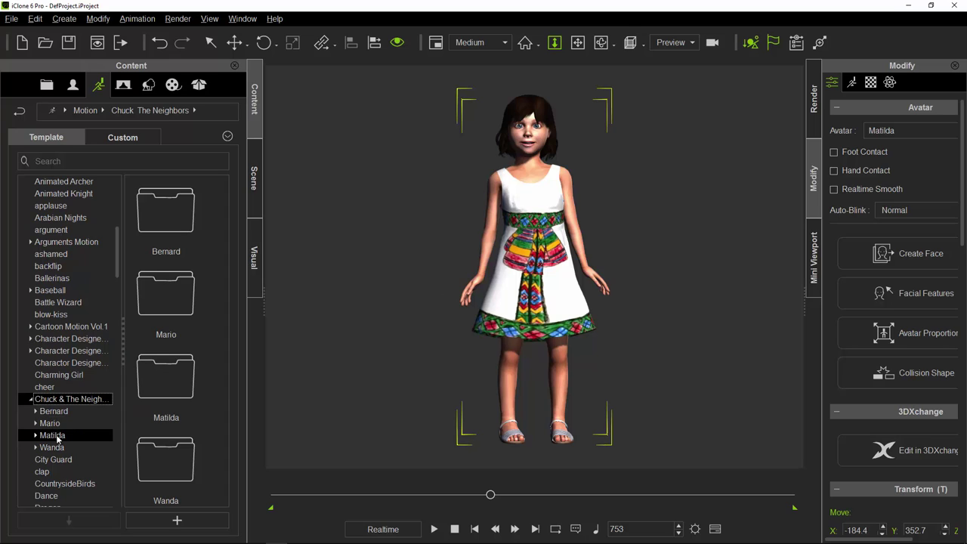
left_click(49, 437)
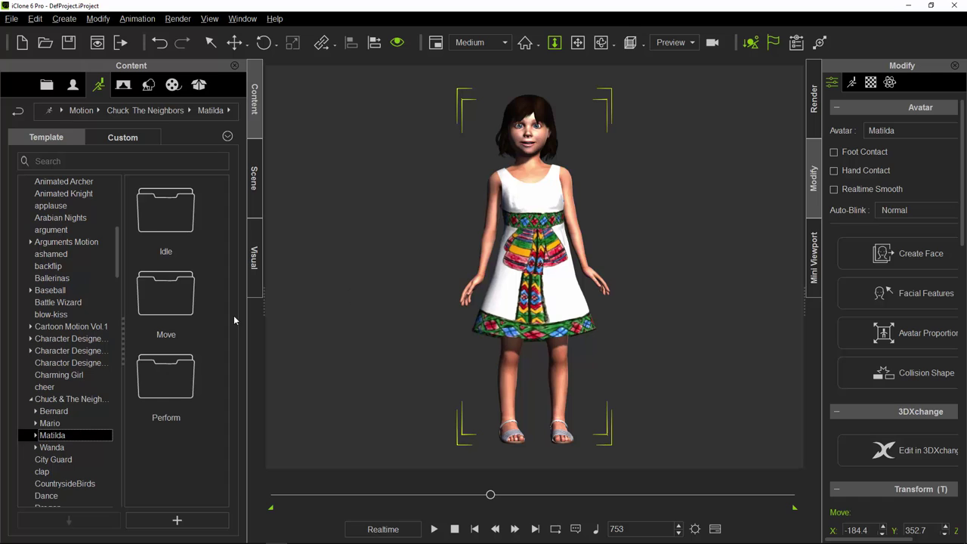
double_click(167, 389)
scroll(199, 293, "down", 5)
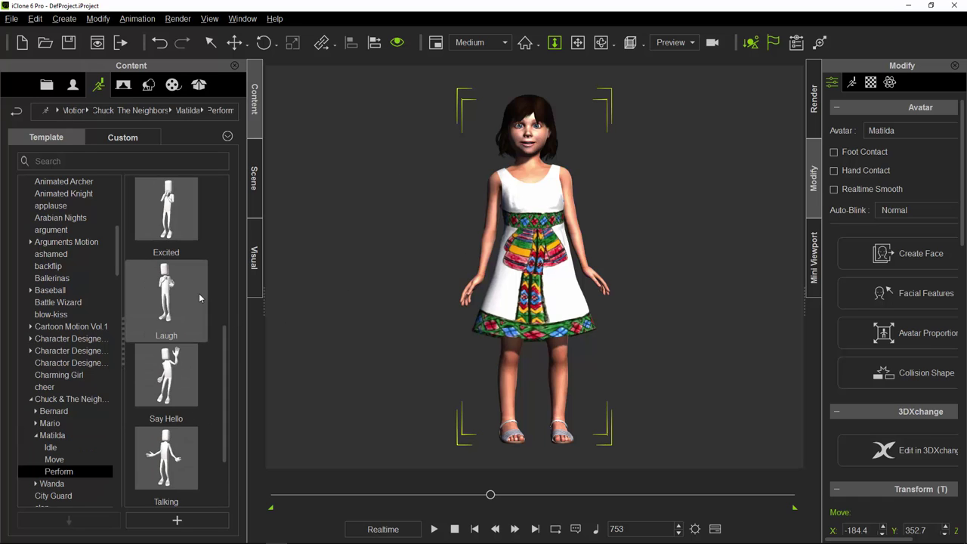
scroll(198, 297, "up", 3)
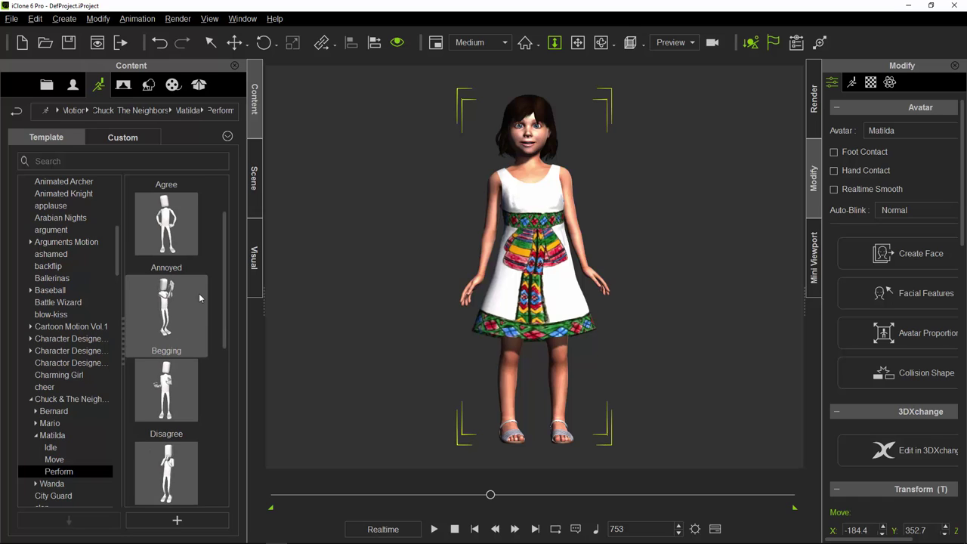
scroll(199, 297, "down", 3)
scroll(199, 296, "up", 3)
Apply the Begging motion from the Perform templates to the girl avatar.
left_click(162, 329)
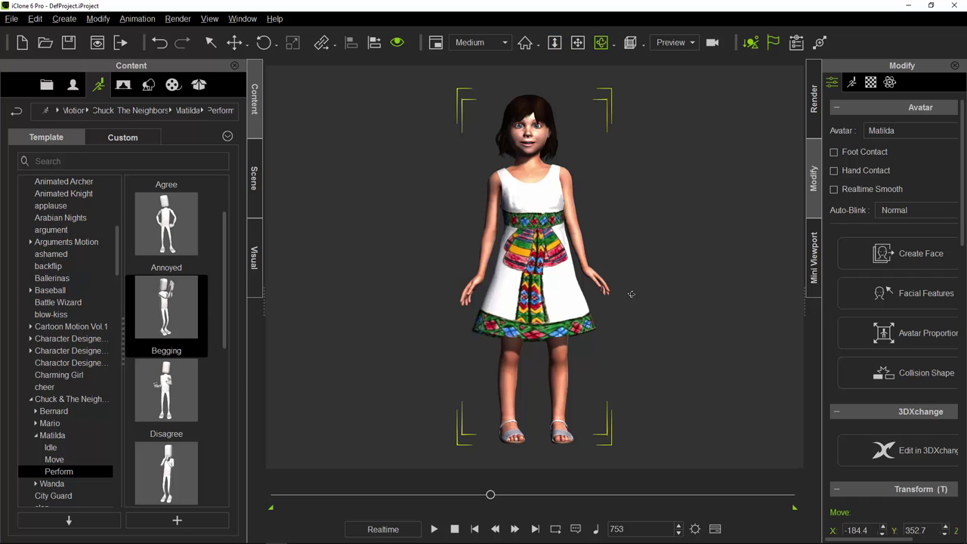
right_click_drag(599, 309, 544, 309)
right_click_drag(494, 326, 460, 331)
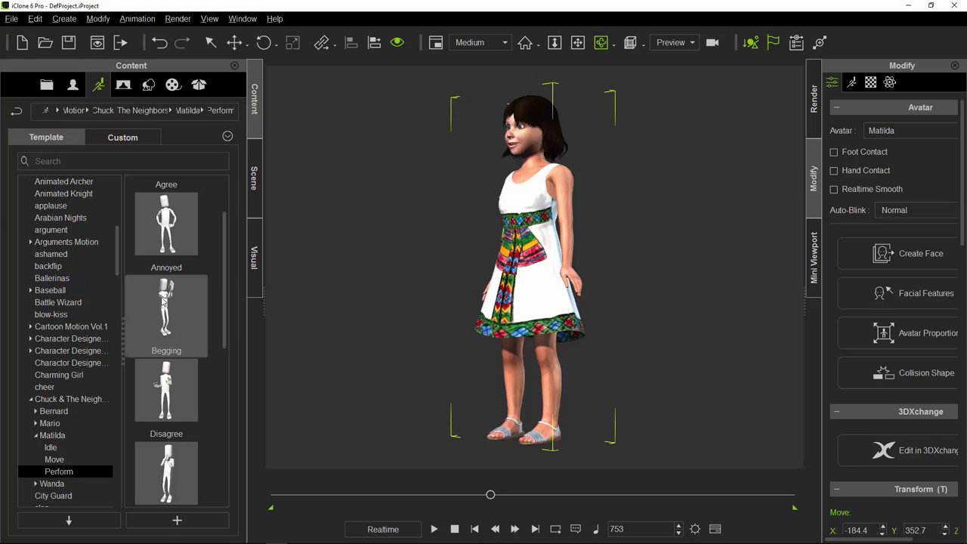
left_click_drag(309, 329, 519, 328)
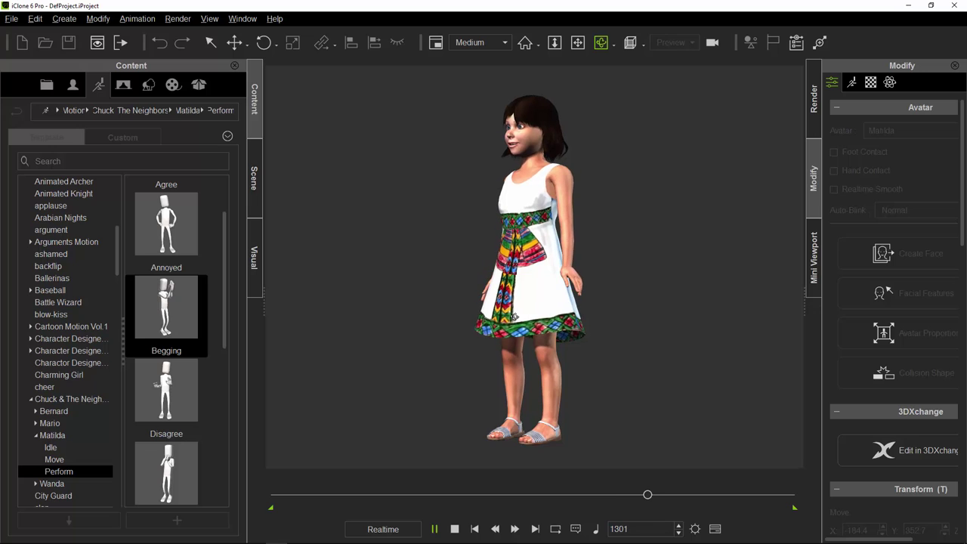
Pause the playback and rewind to the first frame, and collapse the Motion folder in the animation templates.
key("space")
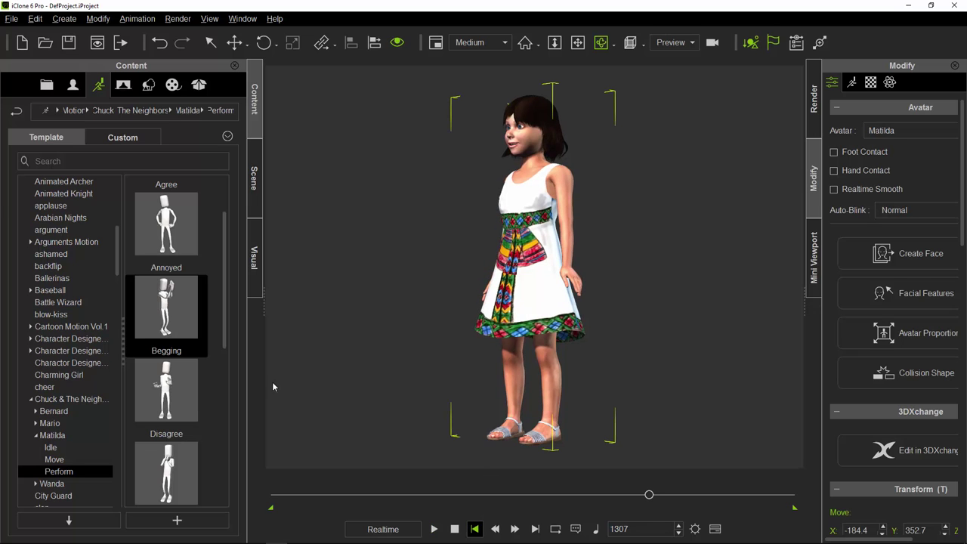
left_click(474, 529)
scroll(79, 227, "up", 5)
scroll(84, 230, "up", 2)
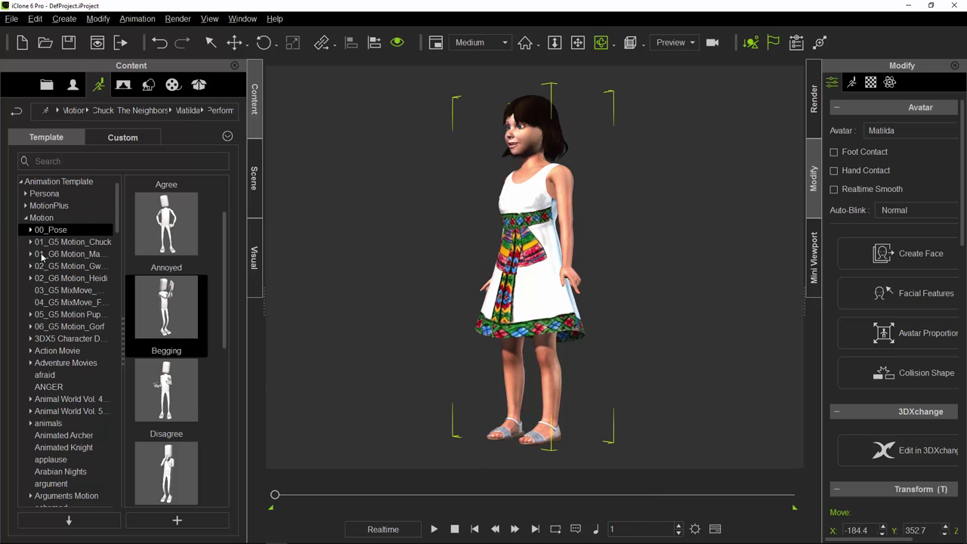
left_click(26, 218)
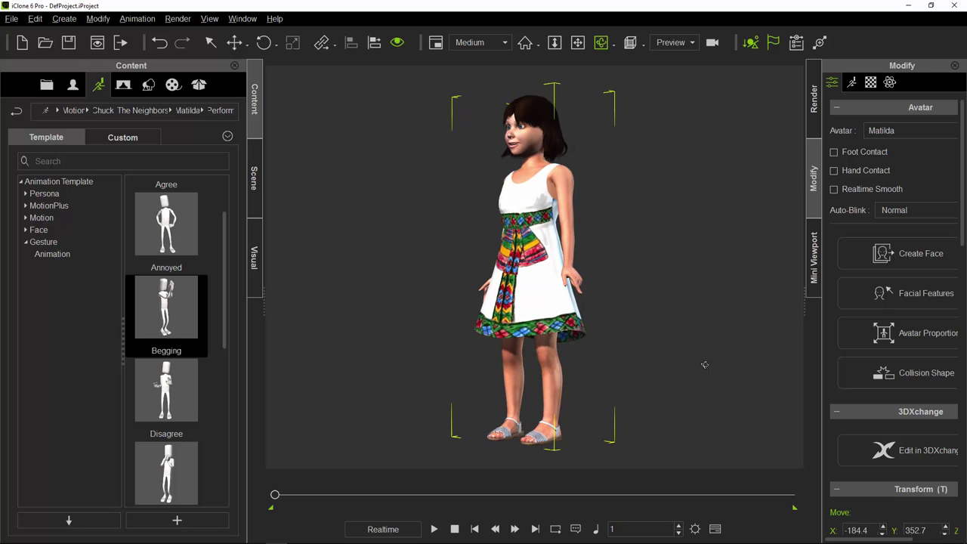
Show the material and texture settings of the girl avatar and view her whole figure from a slightly different angle.
left_click(871, 81)
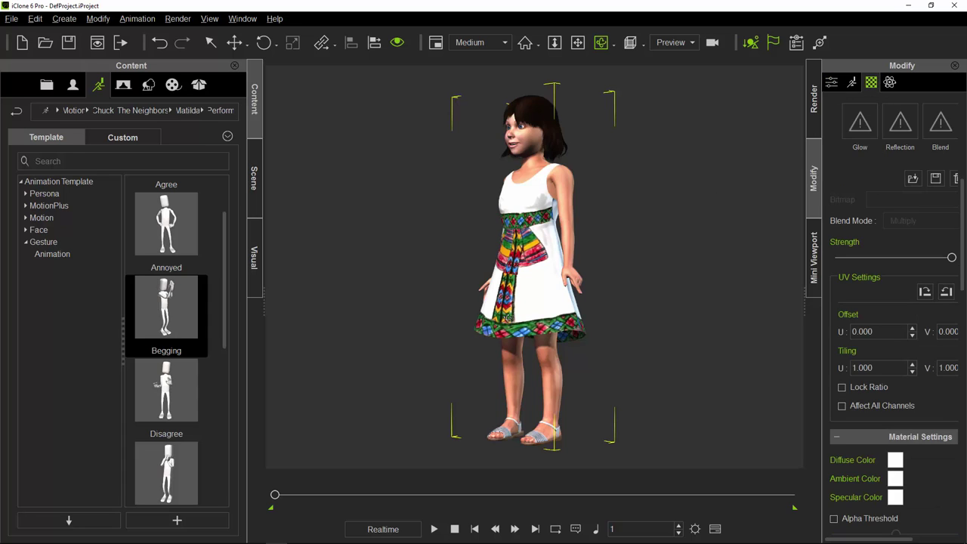
scroll(581, 316, "up", 1)
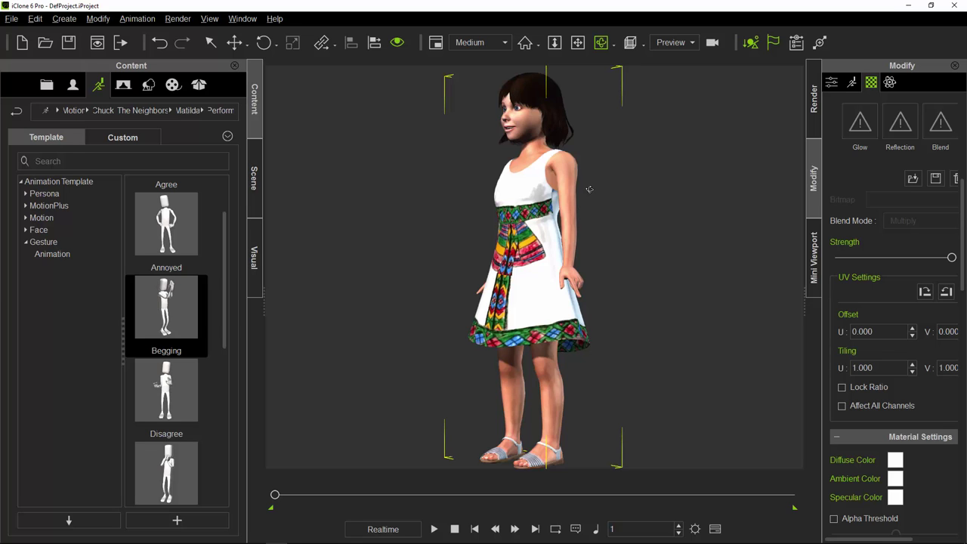
scroll(592, 205, "down", 3)
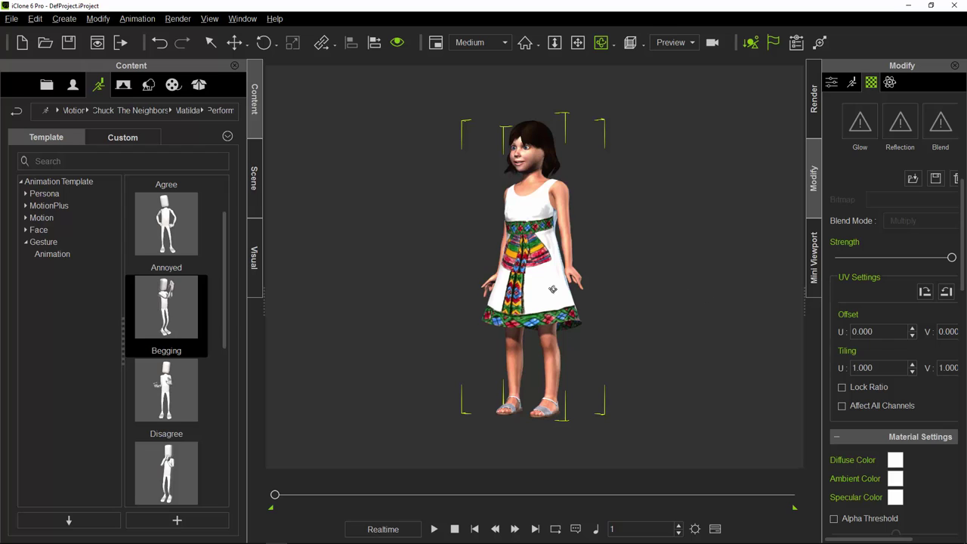
right_click_drag(589, 301, 649, 293)
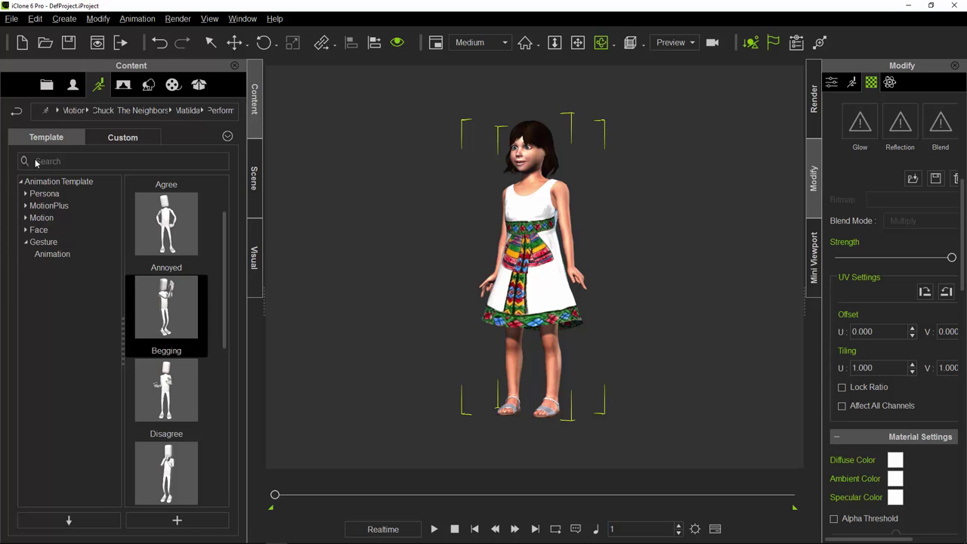
Collapse the Gesture folder and the entire Animation Template tree.
left_click(30, 208)
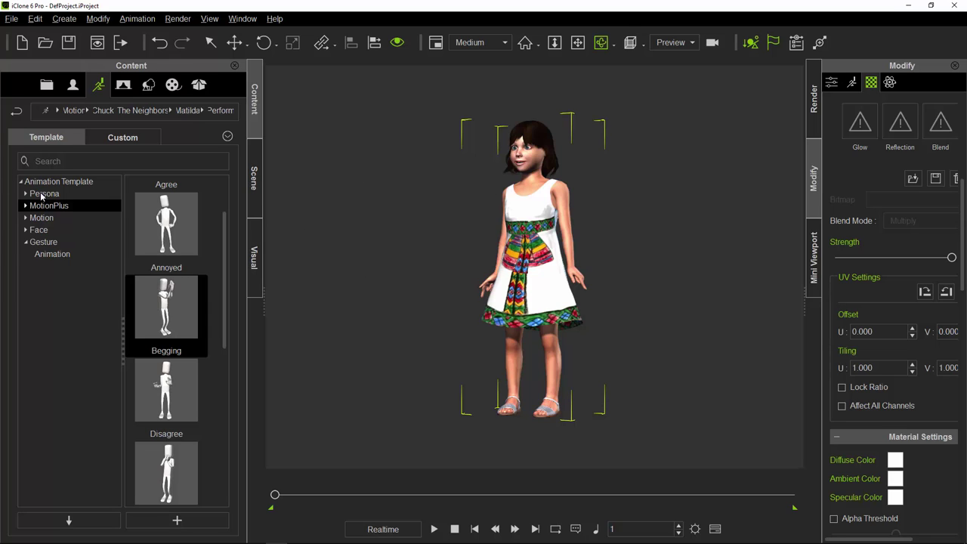
left_click(26, 243)
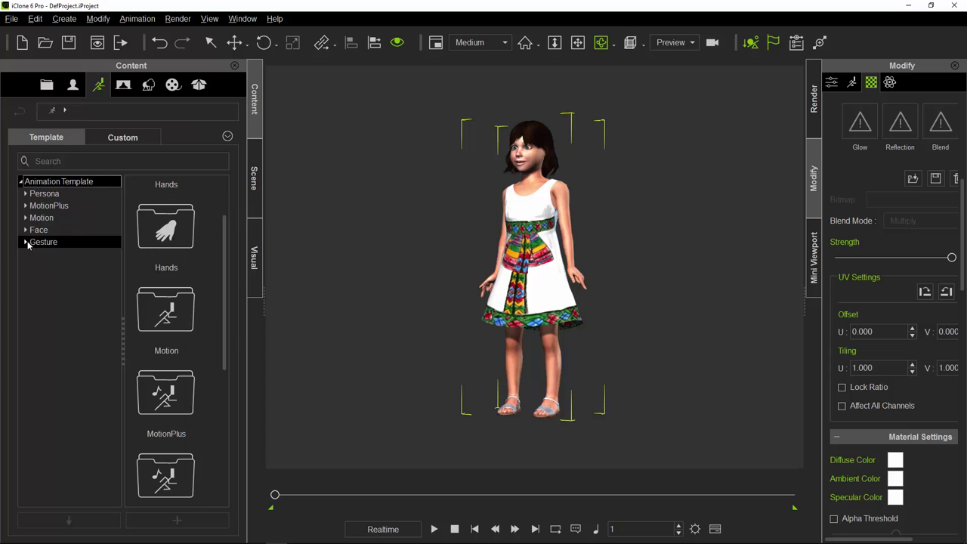
left_click(21, 183)
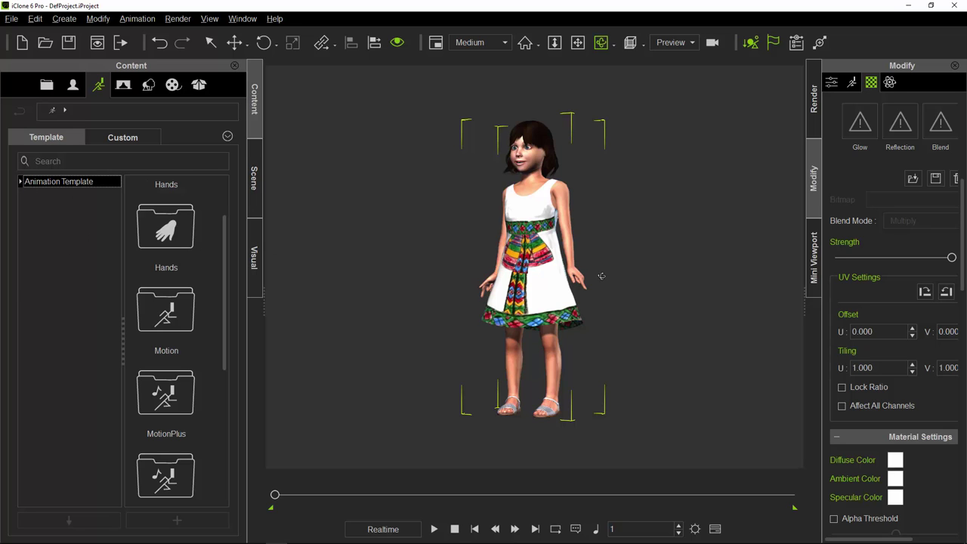
right_click_drag(642, 308, 549, 302)
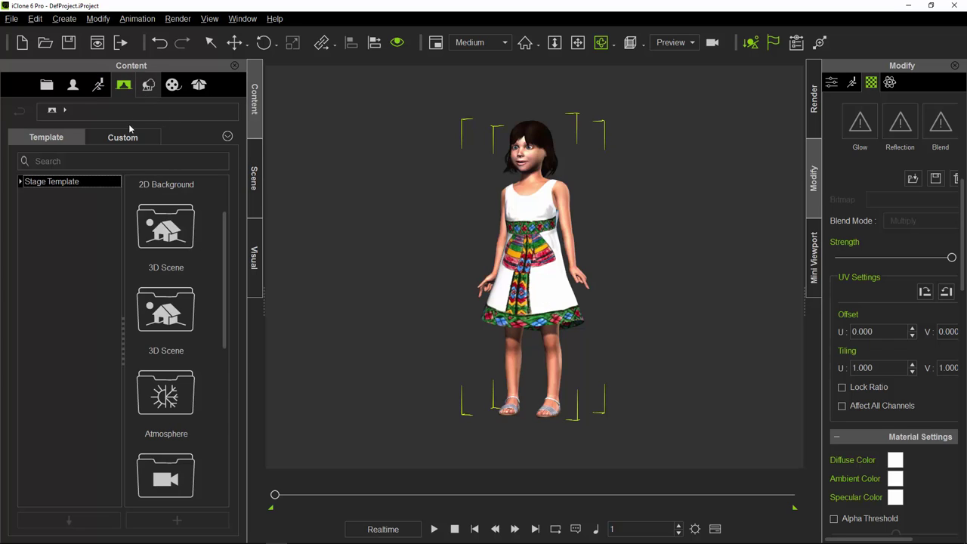